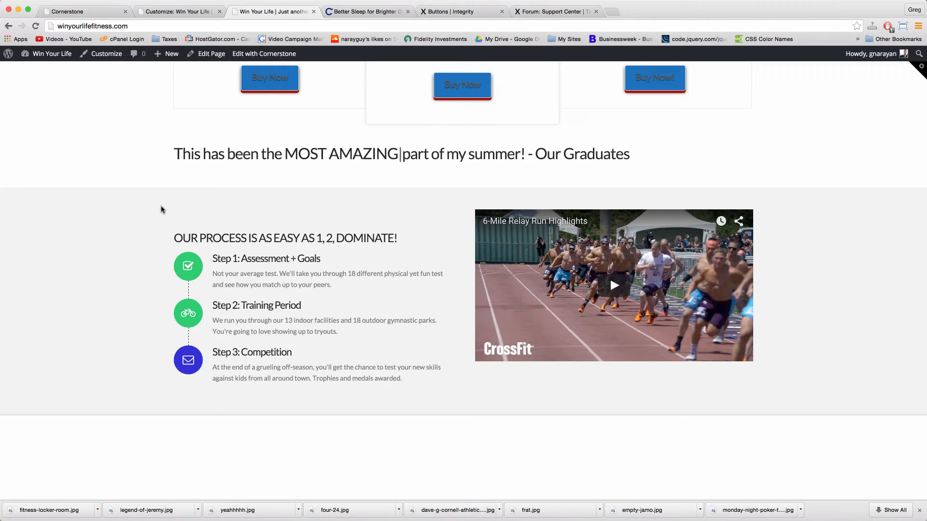
Review the live home page from the process section up to the buttons under The Dream Team.
{"action": "scroll", "coordinate": [135, 313], "scroll_direction": "up", "scroll_amount": 1}
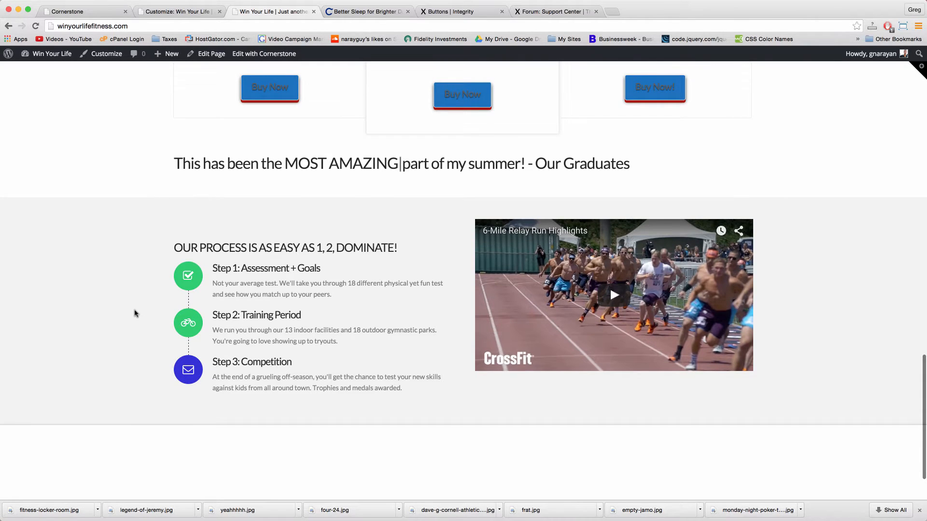
{"action": "scroll", "coordinate": [135, 313], "scroll_direction": "up", "scroll_amount": 3}
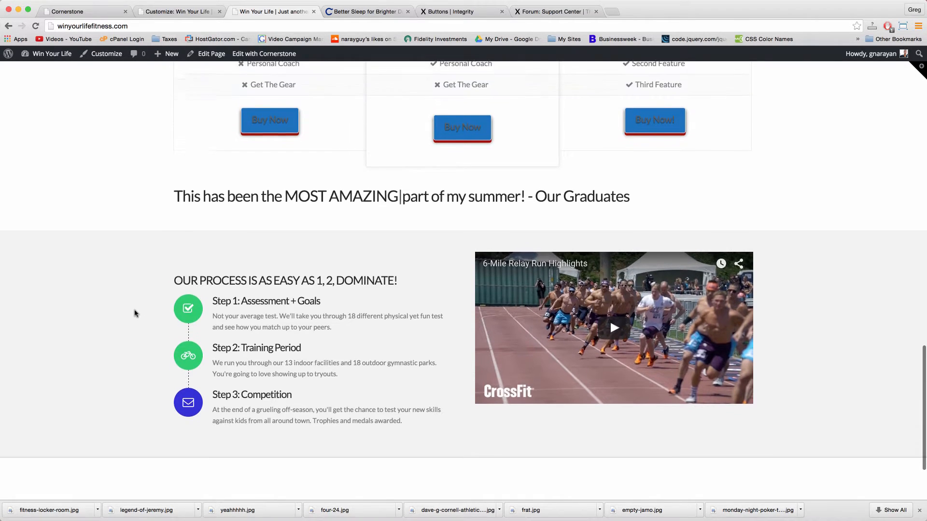
{"action": "scroll", "coordinate": [135, 314], "scroll_direction": "up", "scroll_amount": 2}
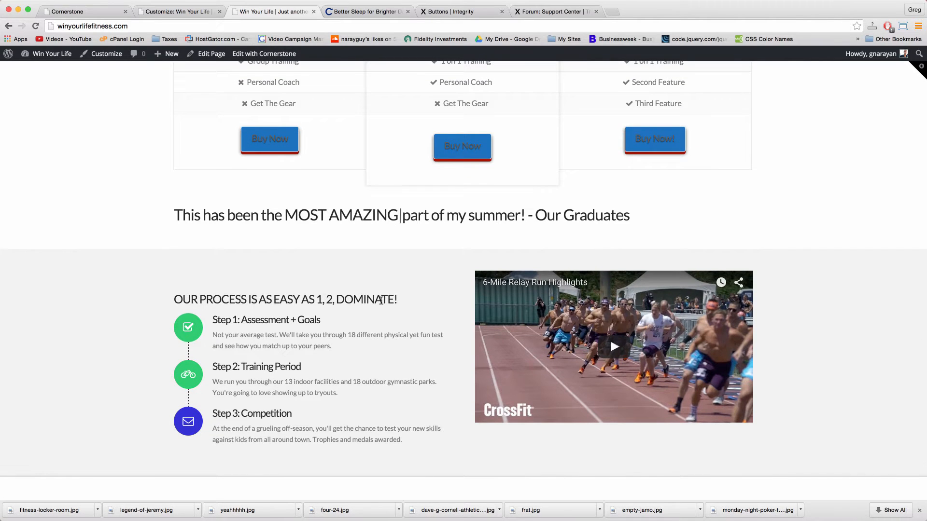
{"action": "double_click", "coordinate": [381, 300]}
{"action": "scroll", "coordinate": [396, 301], "scroll_direction": "up", "scroll_amount": 15}
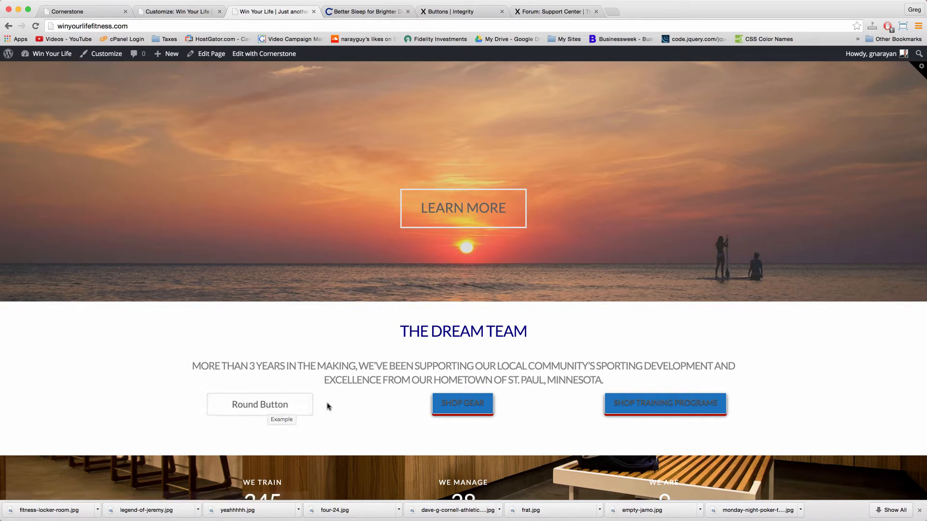
{"action": "scroll", "coordinate": [392, 382], "scroll_direction": "down", "scroll_amount": 2}
{"action": "scroll", "coordinate": [392, 382], "scroll_direction": "down", "scroll_amount": 1}
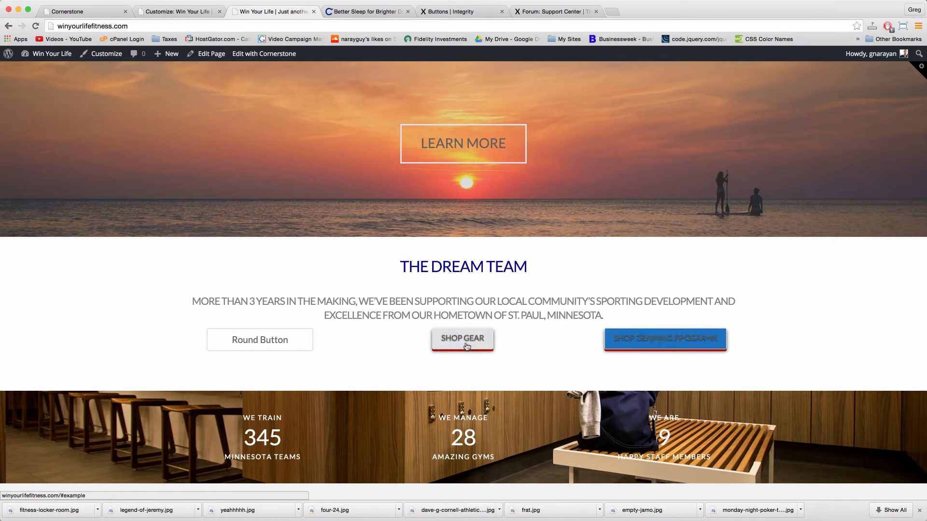
Switch to the Customizer and review the global button style, shape, size and color settings.
{"action": "left_click", "coordinate": [172, 12]}
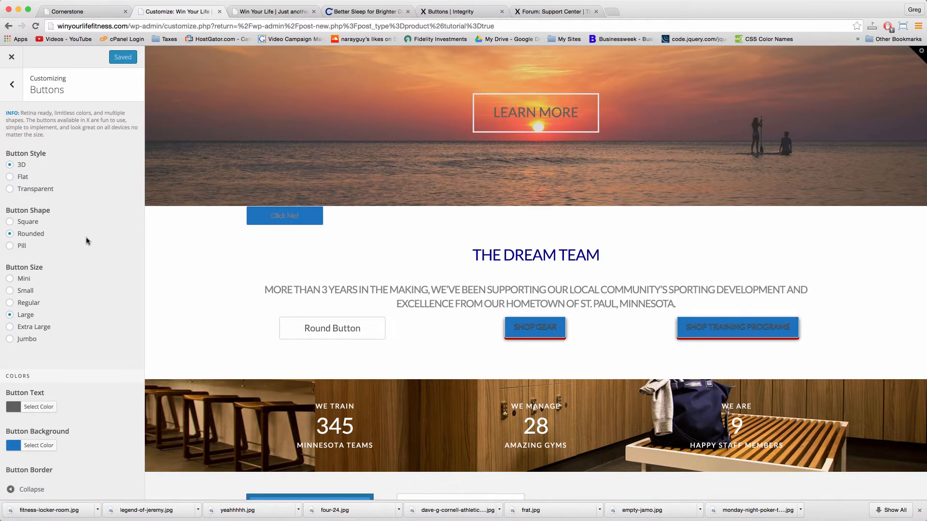
{"action": "scroll", "coordinate": [85, 242], "scroll_direction": "down", "scroll_amount": 10}
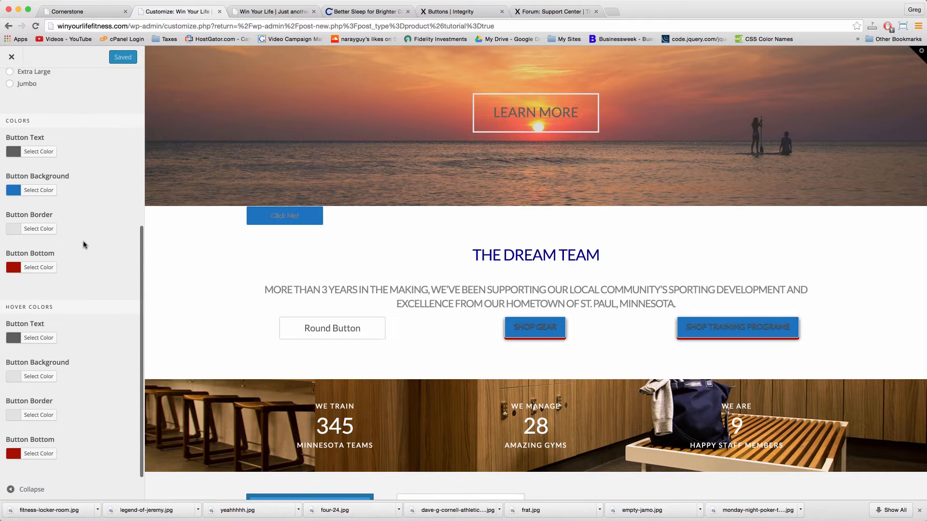
{"action": "scroll", "coordinate": [83, 244], "scroll_direction": "up", "scroll_amount": 10}
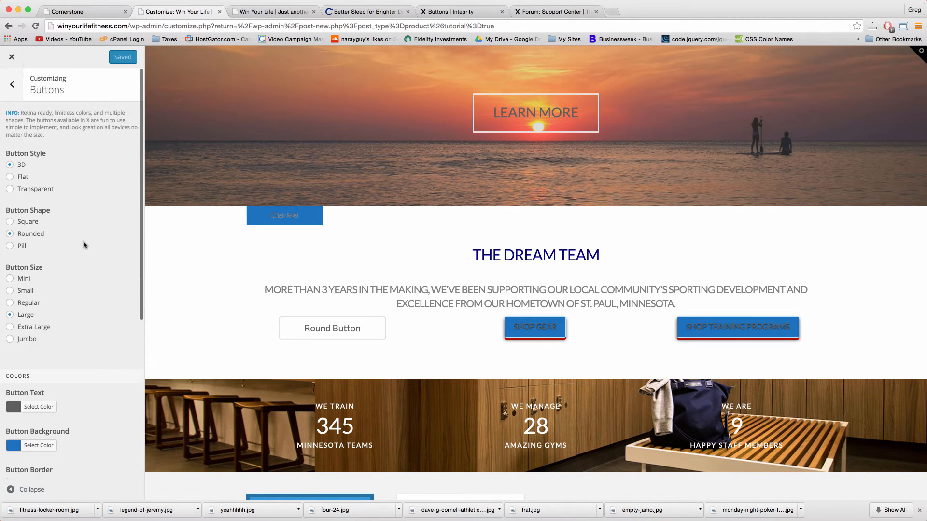
{"action": "scroll", "coordinate": [83, 245], "scroll_direction": "down", "scroll_amount": 1}
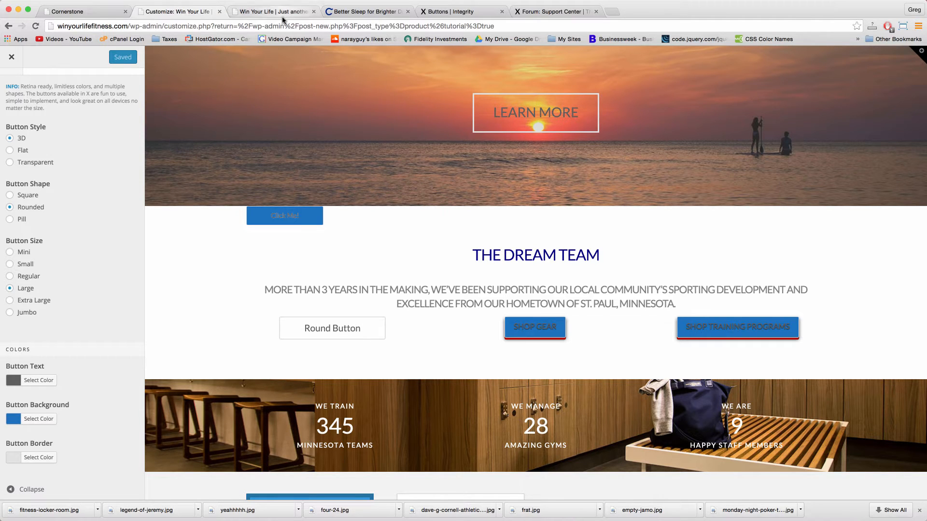
Examine the Casper home page's buttons as a reference, opening the Shop the Mattress link and returning.
{"action": "left_click", "coordinate": [351, 20]}
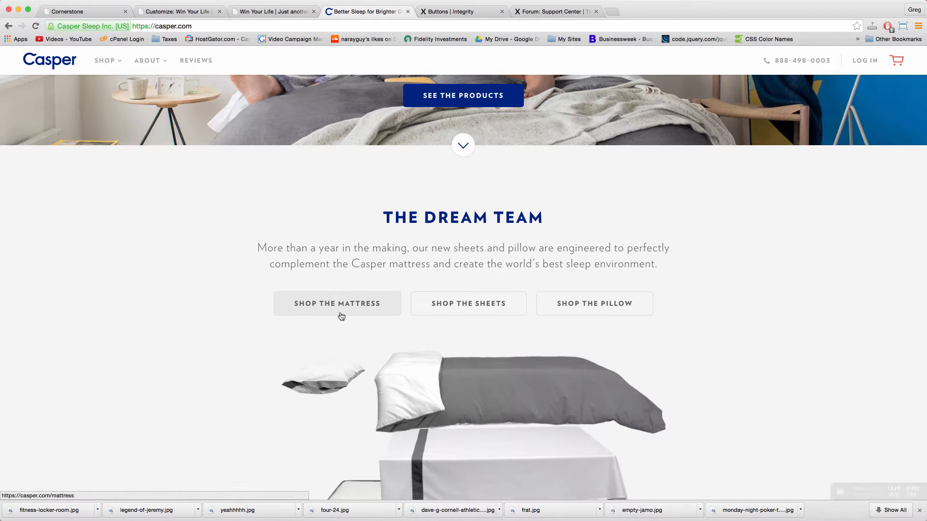
{"action": "scroll", "coordinate": [197, 323], "scroll_direction": "up", "scroll_amount": 3}
{"action": "scroll", "coordinate": [197, 324], "scroll_direction": "up", "scroll_amount": 3}
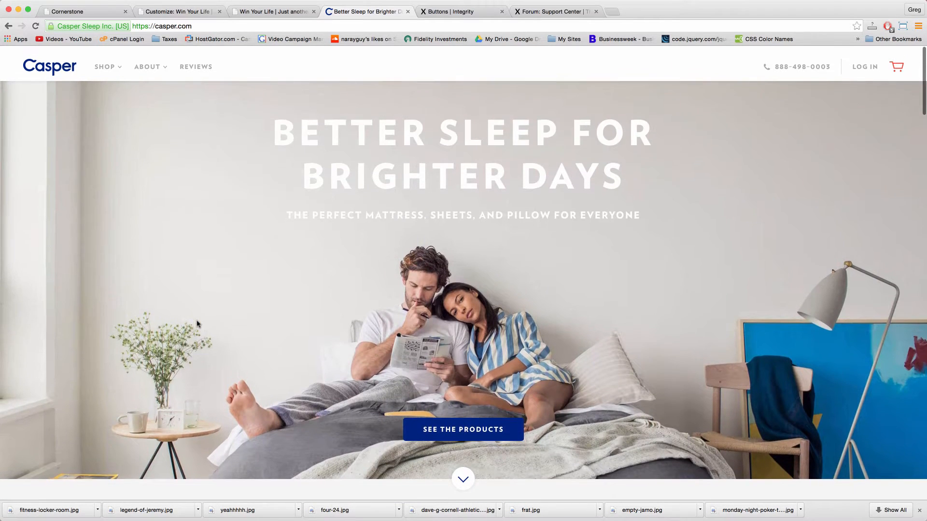
{"action": "scroll", "coordinate": [197, 324], "scroll_direction": "down", "scroll_amount": 6}
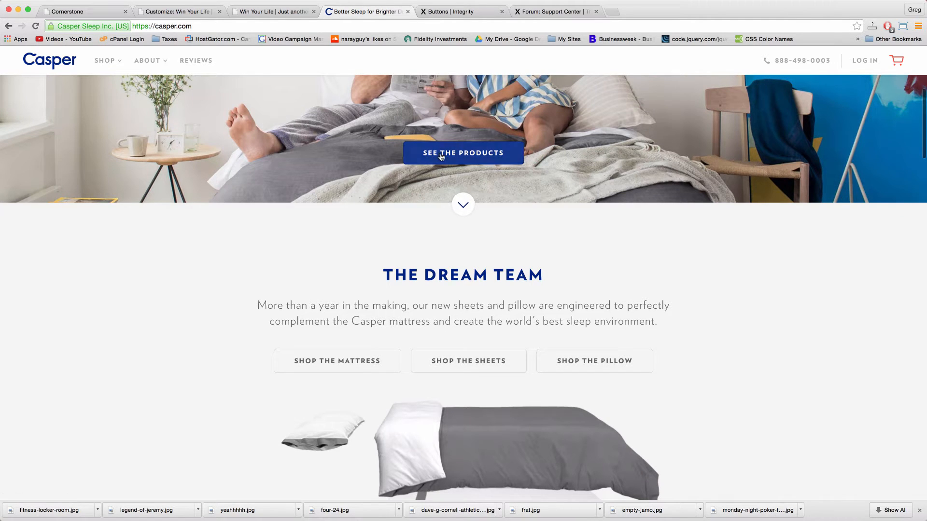
{"action": "left_click", "coordinate": [310, 366]}
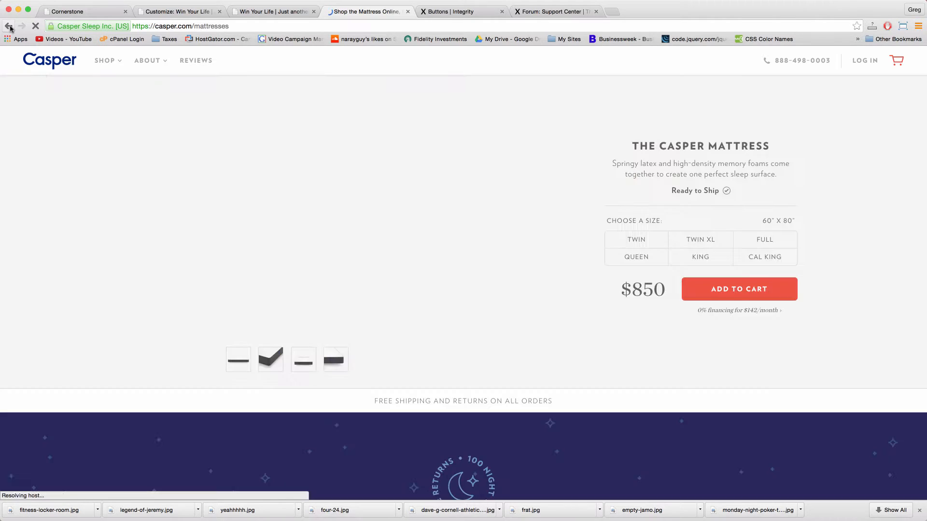
{"action": "left_click", "coordinate": [9, 26]}
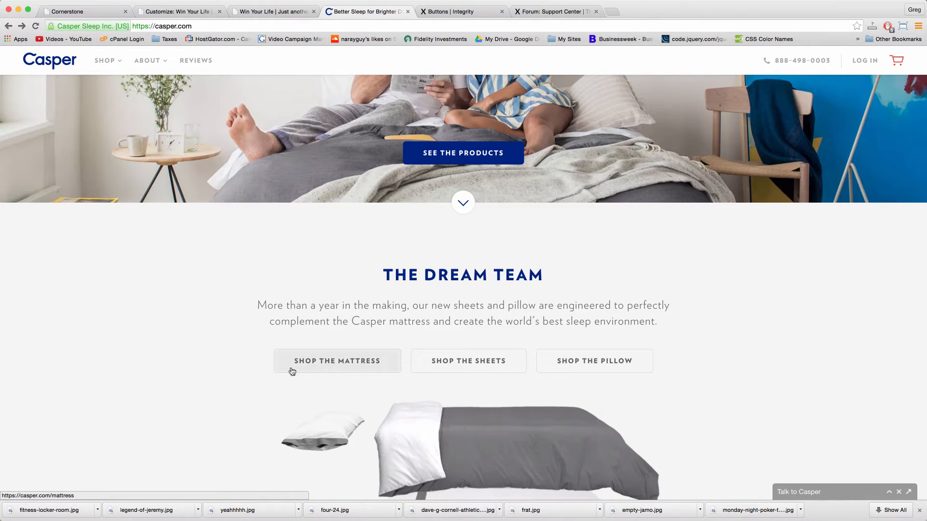
Switch to the Cornerstone editor and add a Button element above The Dream Team heading.
{"action": "left_click", "coordinate": [183, 12]}
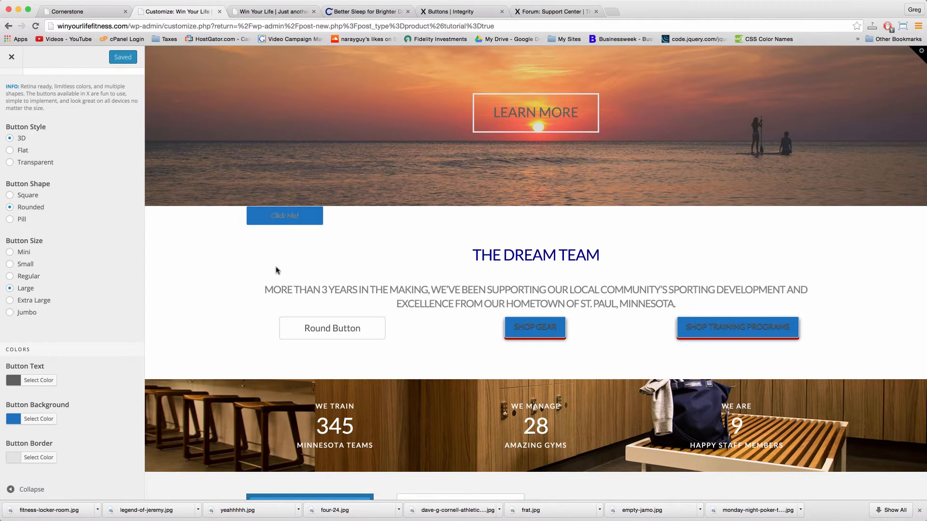
{"action": "left_click", "coordinate": [85, 13]}
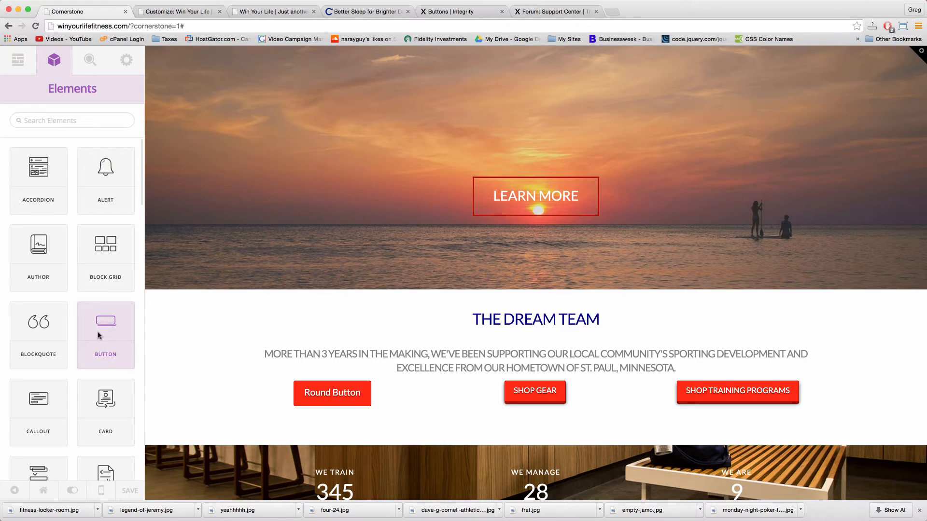
{"action": "left_click_drag", "start_coordinate": [98, 335], "coordinate": [298, 310]}
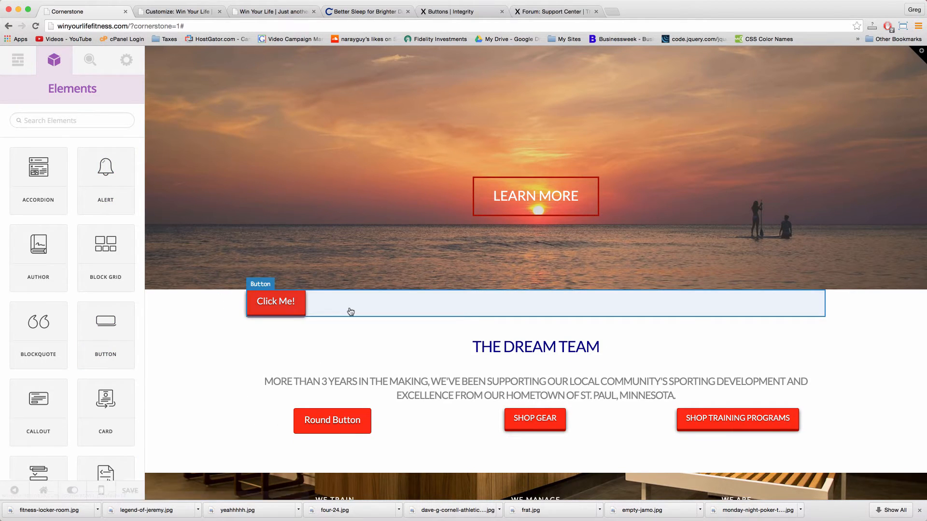
Open the new button's settings and set its text to "learn more".
{"action": "left_click", "coordinate": [351, 312]}
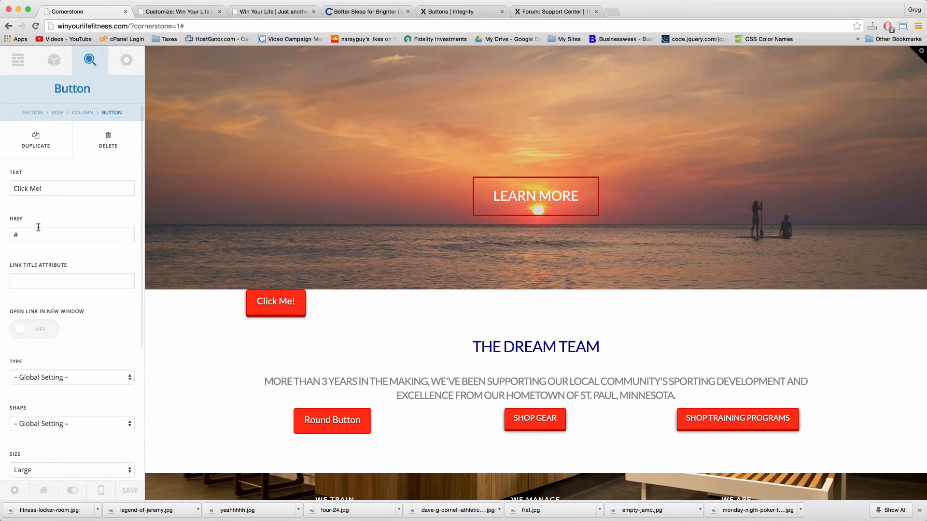
{"action": "left_click", "coordinate": [34, 188]}
{"action": "type", "text": "learn more"}
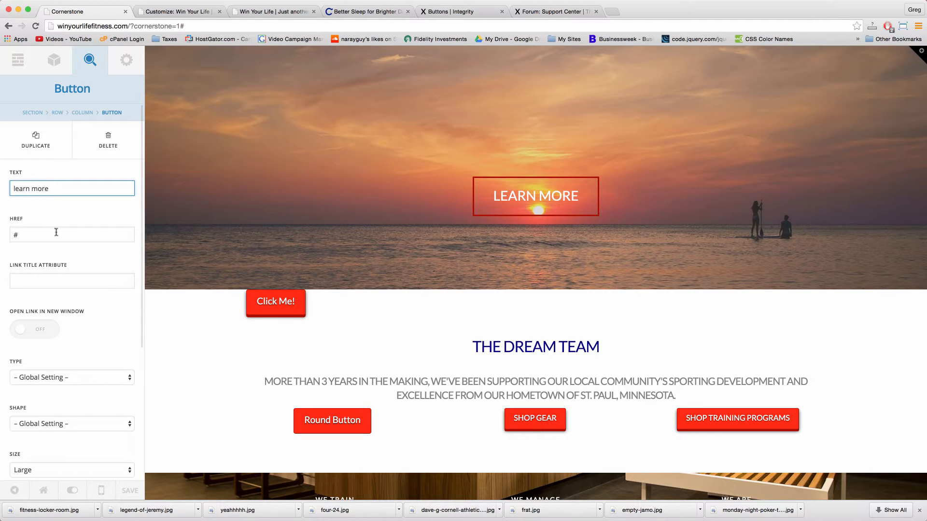
{"action": "left_click", "coordinate": [72, 221]}
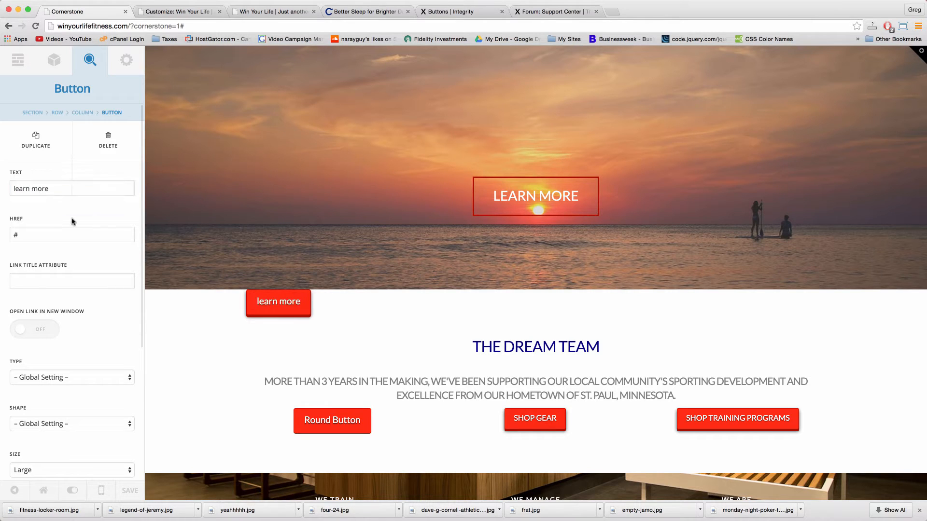
Set the learn more button's type to Flat and look through its remaining options.
{"action": "scroll", "coordinate": [95, 329], "scroll_direction": "down", "scroll_amount": 2}
{"action": "left_click", "coordinate": [96, 351]}
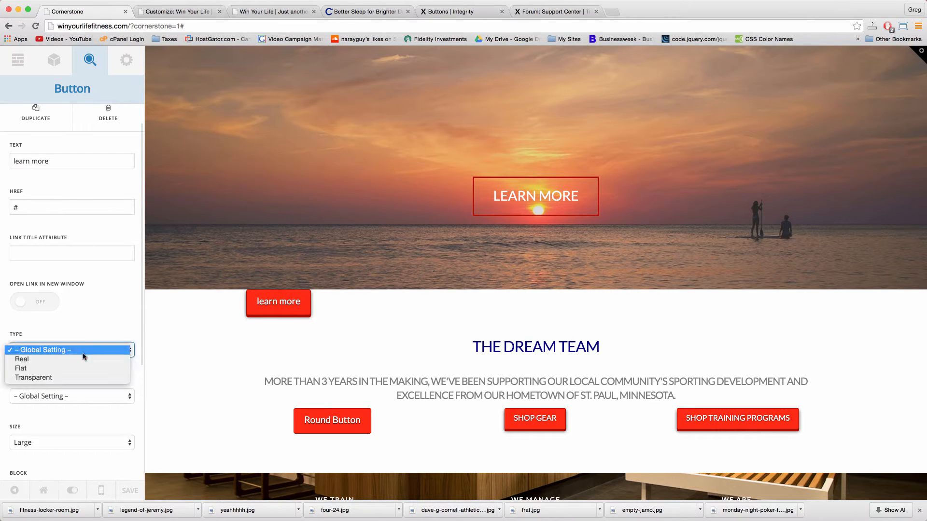
{"action": "left_click", "coordinate": [83, 360]}
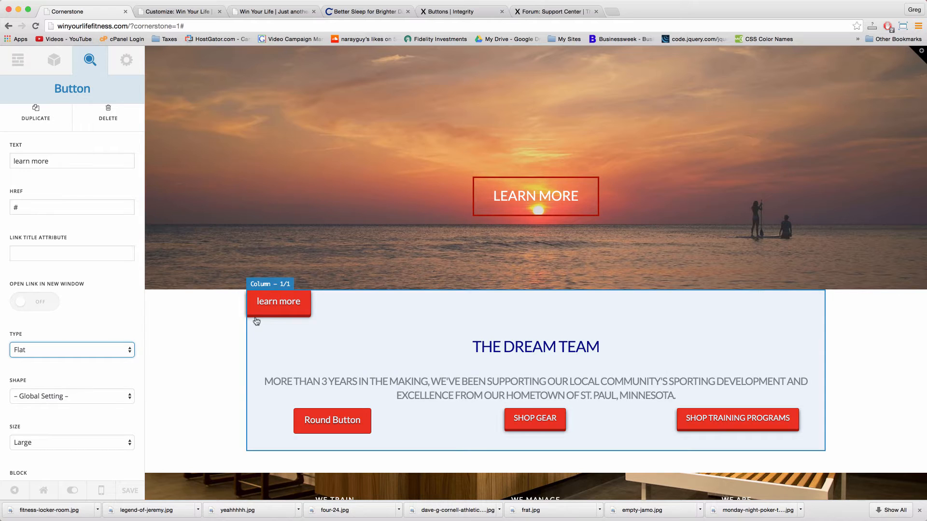
{"action": "scroll", "coordinate": [217, 327], "scroll_direction": "down", "scroll_amount": 2}
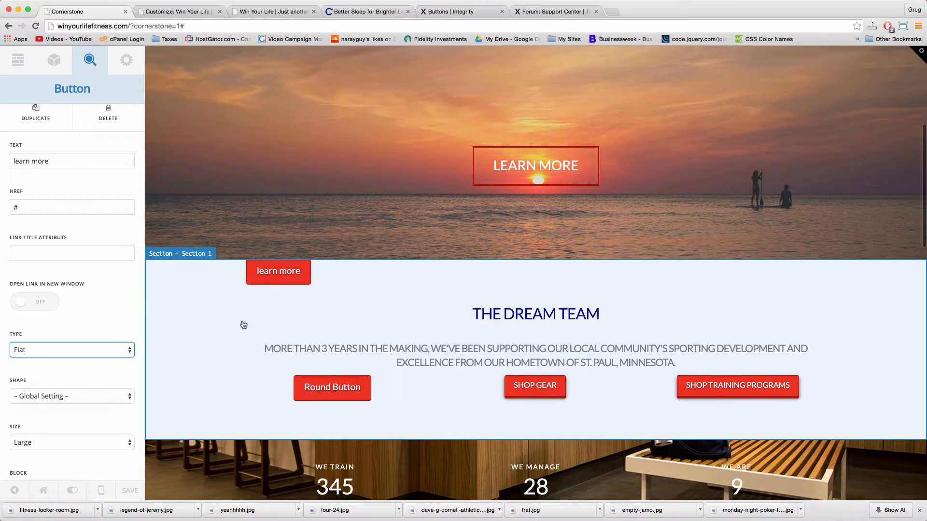
{"action": "scroll", "coordinate": [80, 374], "scroll_direction": "down", "scroll_amount": 1}
{"action": "scroll", "coordinate": [89, 376], "scroll_direction": "down", "scroll_amount": 3}
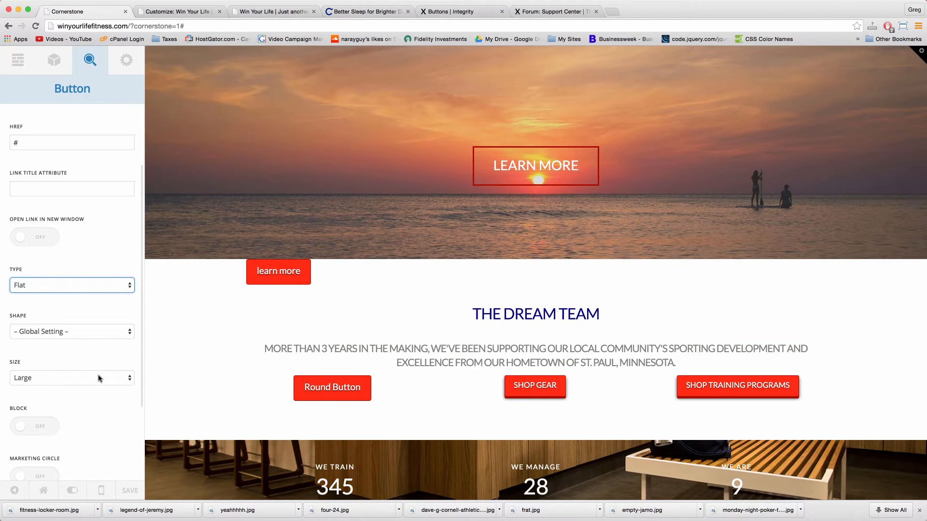
{"action": "scroll", "coordinate": [98, 378], "scroll_direction": "down", "scroll_amount": 6}
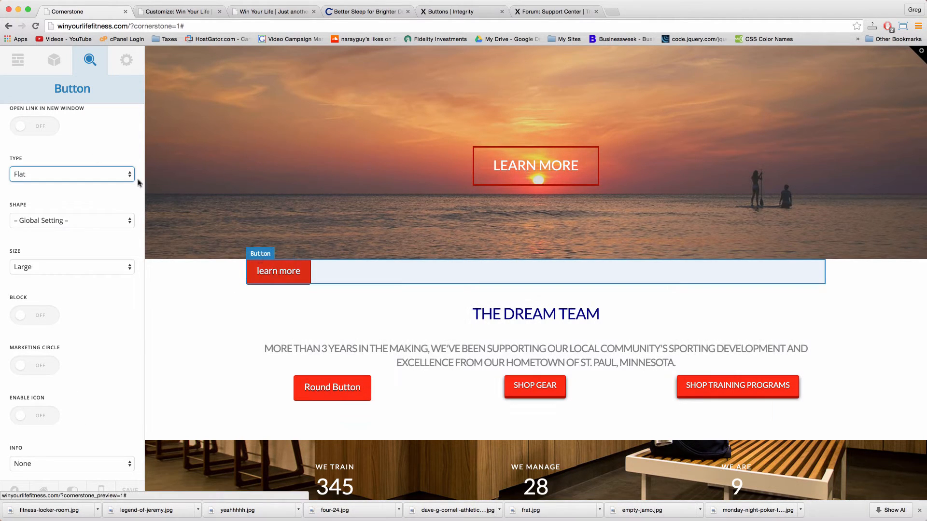
Compare the Customizer's normal and hover button color settings with the buttons in the page preview.
{"action": "left_click", "coordinate": [174, 11]}
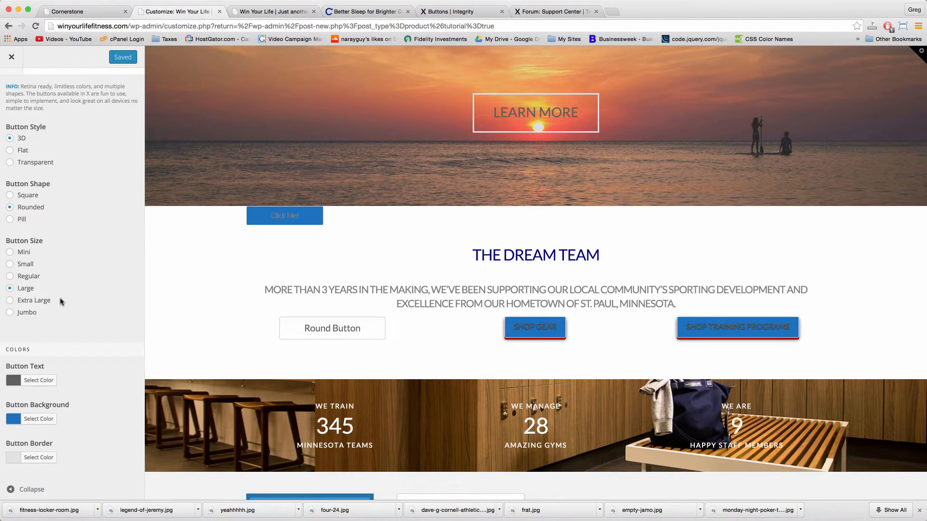
{"action": "scroll", "coordinate": [61, 302], "scroll_direction": "down", "scroll_amount": 5}
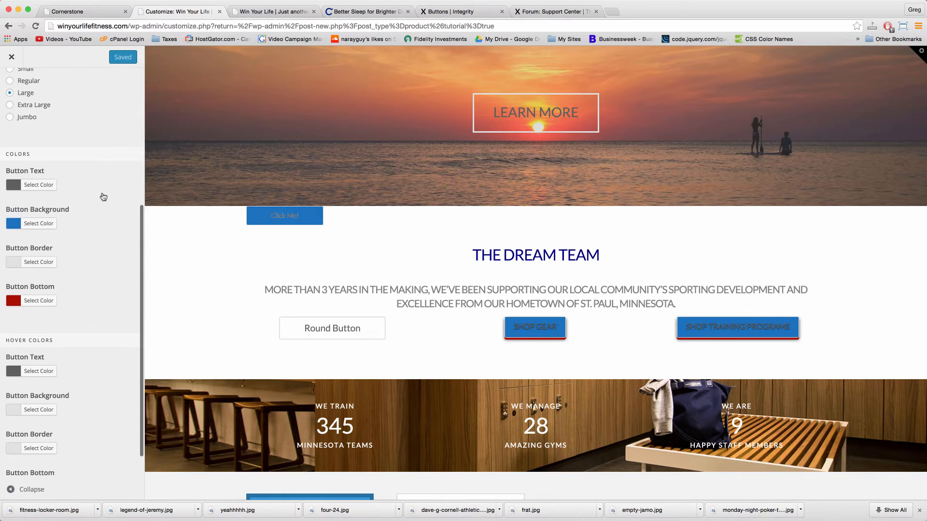
{"action": "scroll", "coordinate": [103, 196], "scroll_direction": "down", "scroll_amount": 1}
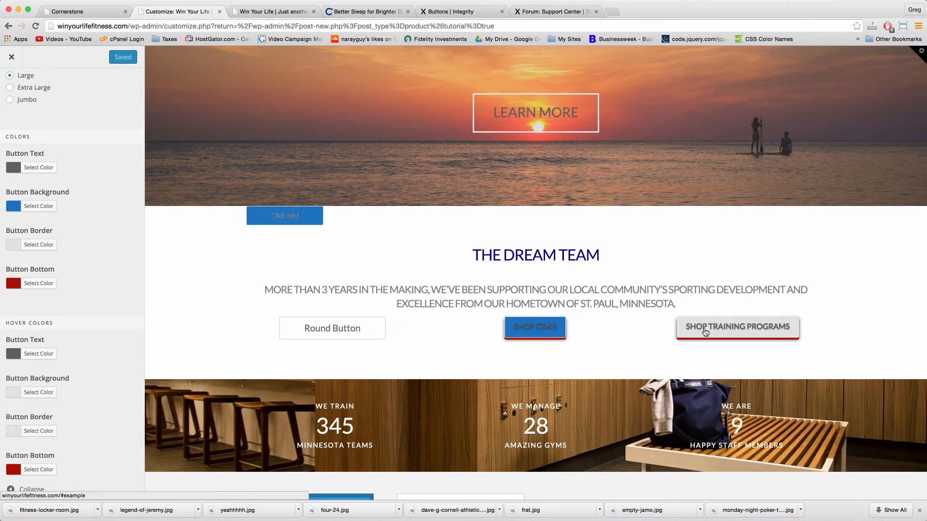
{"action": "scroll", "coordinate": [383, 351], "scroll_direction": "down", "scroll_amount": 4}
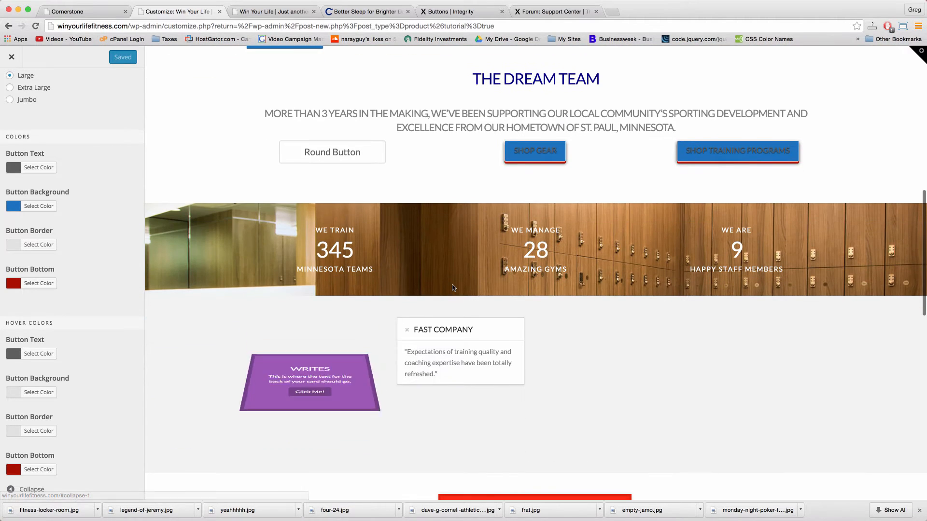
{"action": "scroll", "coordinate": [386, 338], "scroll_direction": "up", "scroll_amount": 6}
{"action": "scroll", "coordinate": [452, 287], "scroll_direction": "down", "scroll_amount": 2}
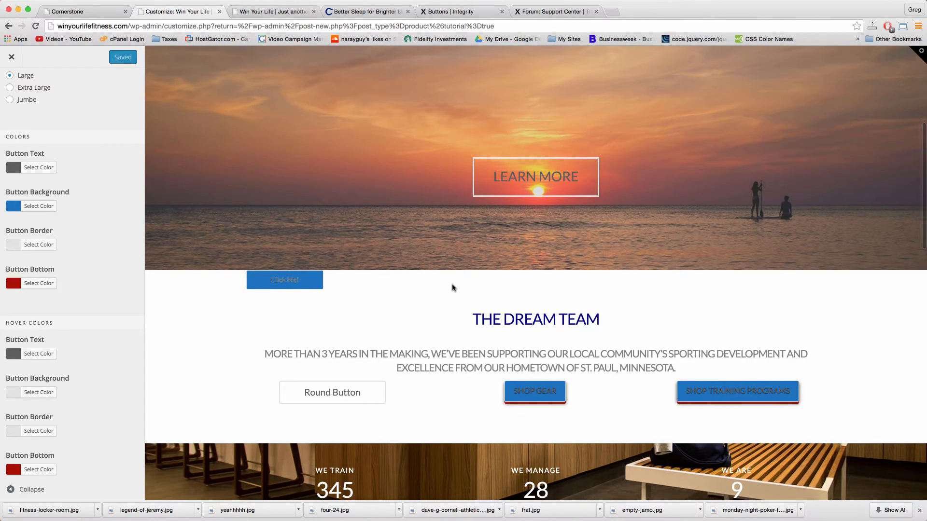
Set the learn more button's size to X-Large in Cornerstone and recheck the Customizer's global button settings.
{"action": "left_click", "coordinate": [86, 12]}
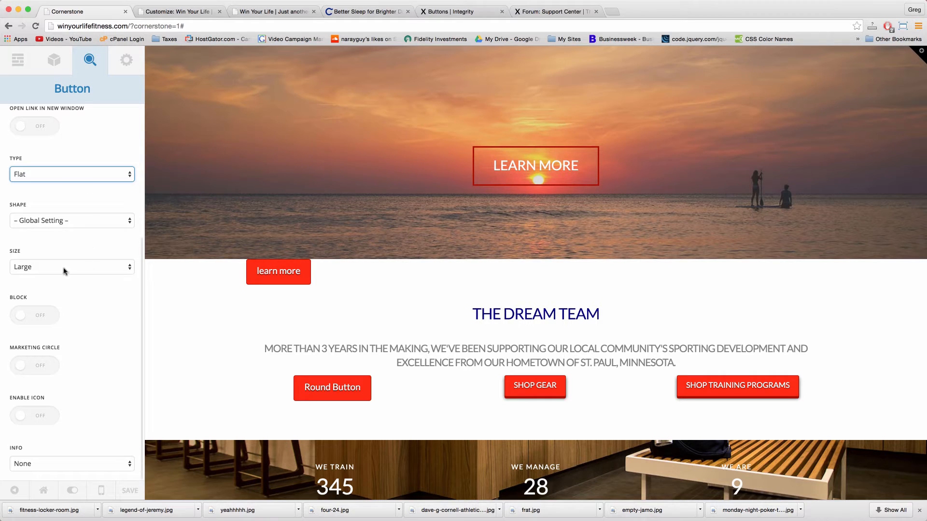
{"action": "left_click", "coordinate": [80, 269]}
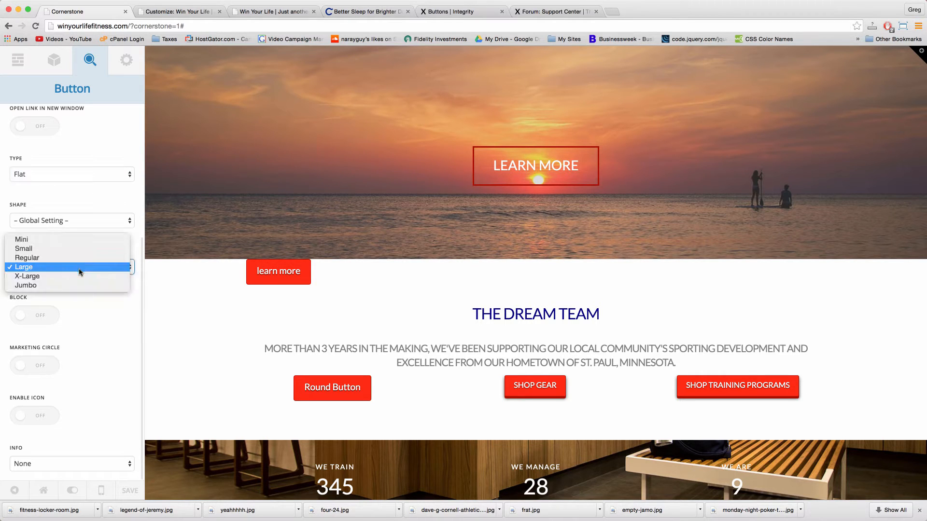
{"action": "left_click", "coordinate": [76, 275]}
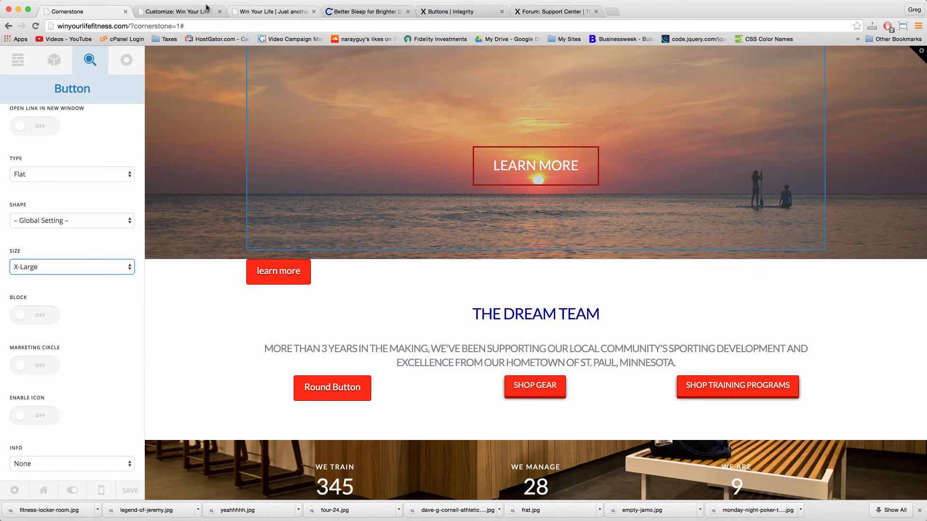
{"action": "left_click", "coordinate": [167, 14]}
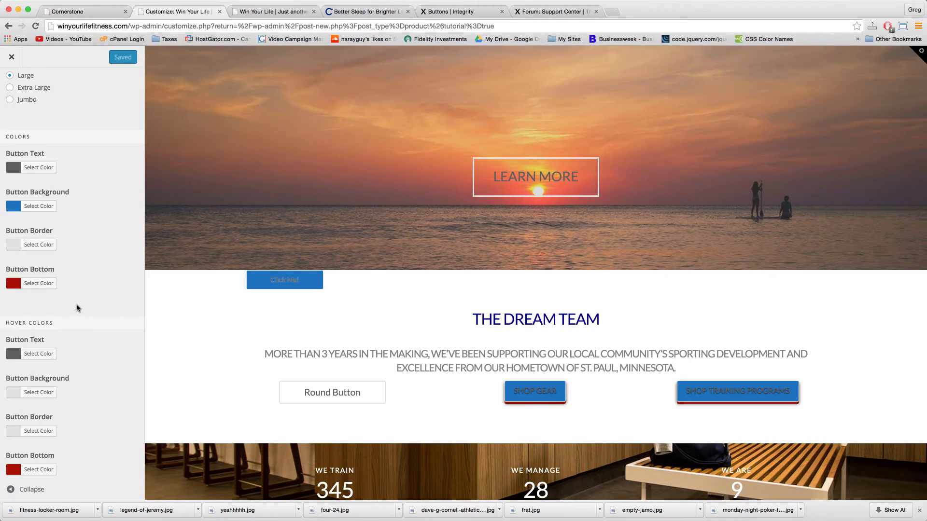
{"action": "scroll", "coordinate": [18, 338], "scroll_direction": "up", "scroll_amount": 8}
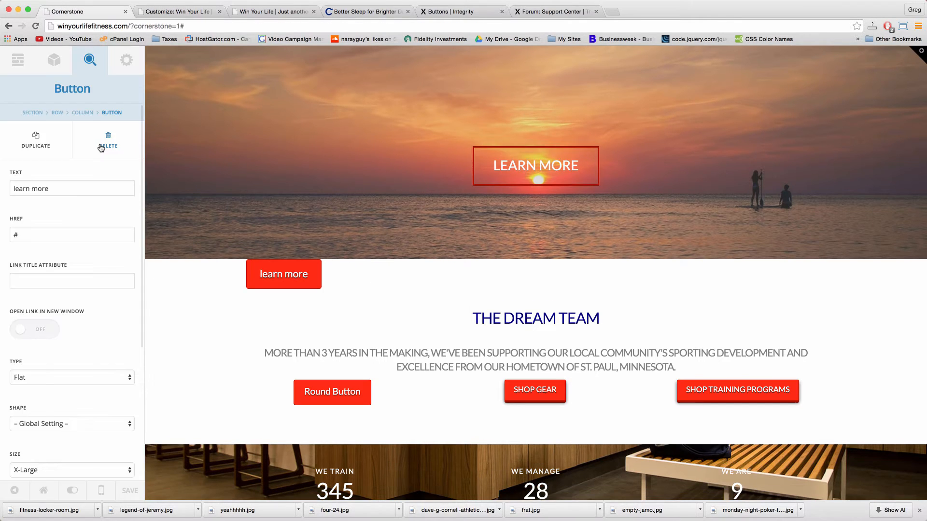
Delete the learn more button above The Dream Team heading and confirm the deletion.
{"action": "left_click", "coordinate": [100, 147]}
{"action": "left_click", "coordinate": [59, 293]}
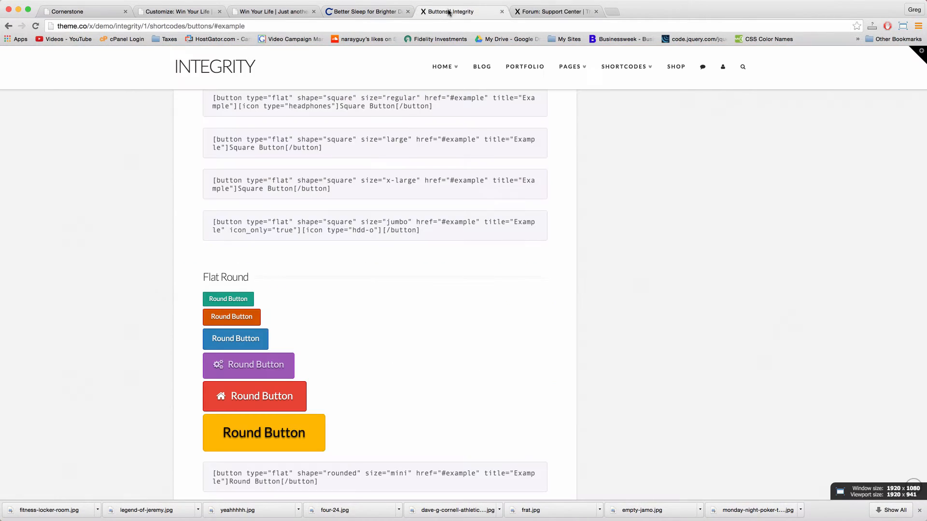
Browse the Integrity demo's button shortcode examples, covering the 3D, flat and transparent styles in square, round and pill shapes.
{"action": "left_click", "coordinate": [439, 11]}
{"action": "scroll", "coordinate": [498, 302], "scroll_direction": "down", "scroll_amount": 6}
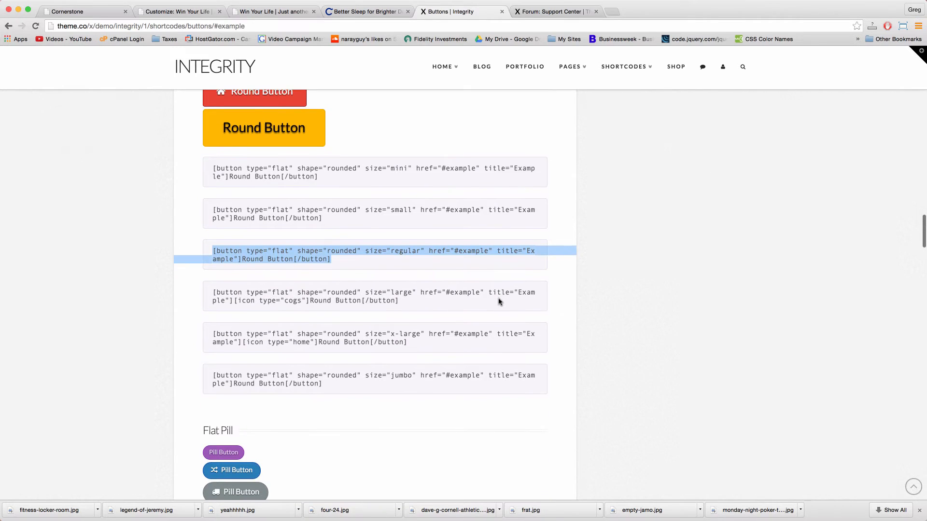
{"action": "scroll", "coordinate": [498, 301], "scroll_direction": "down", "scroll_amount": 12}
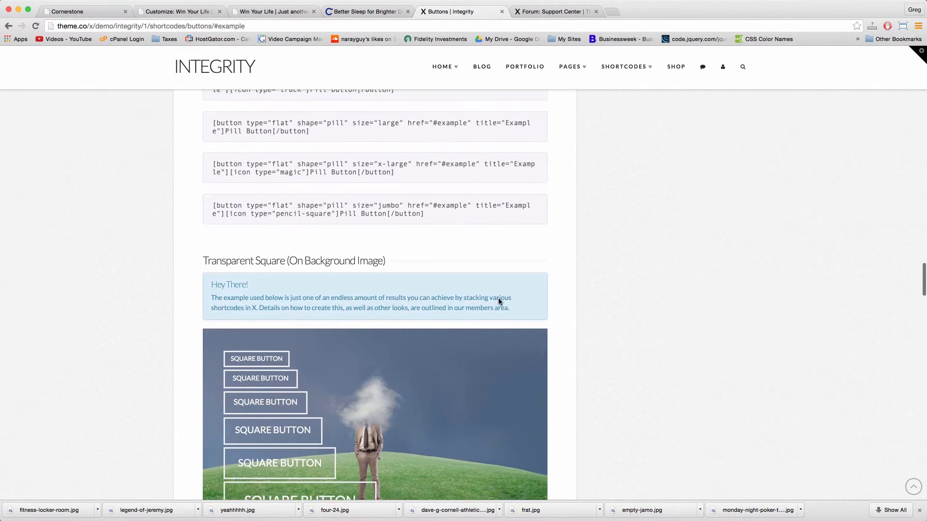
{"action": "scroll", "coordinate": [498, 302], "scroll_direction": "down", "scroll_amount": 20}
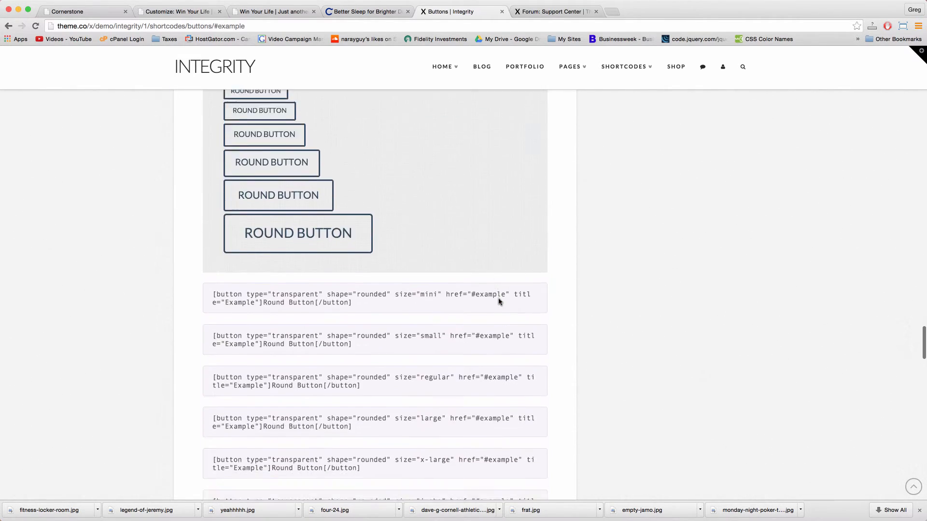
{"action": "scroll", "coordinate": [499, 301], "scroll_direction": "up", "scroll_amount": 20}
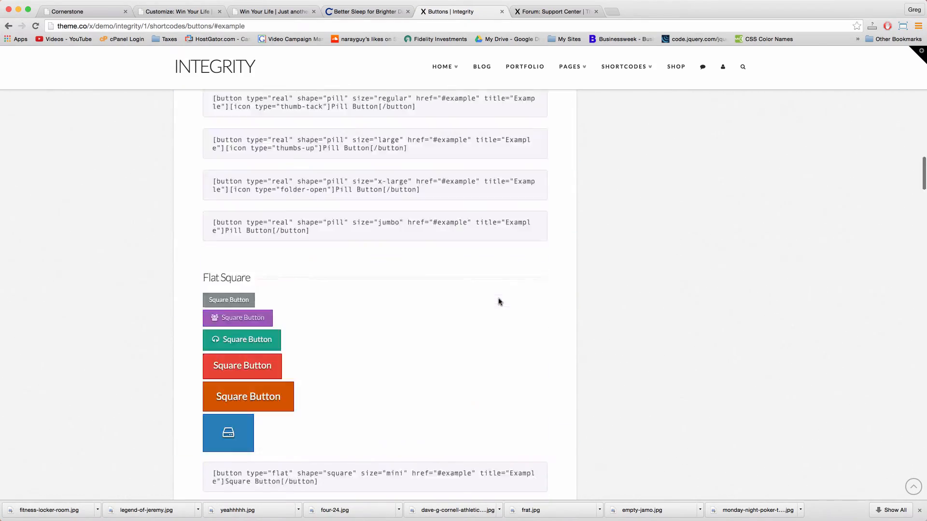
{"action": "scroll", "coordinate": [498, 302], "scroll_direction": "up", "scroll_amount": 20}
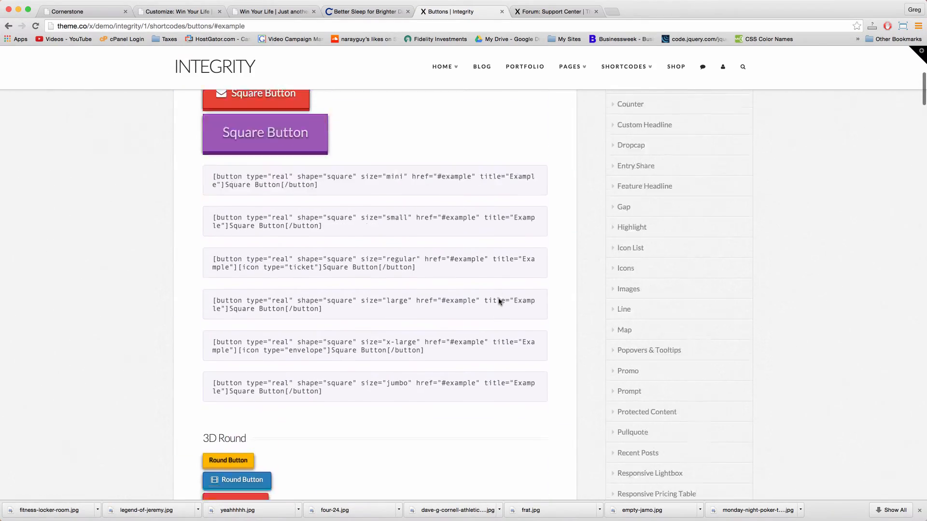
{"action": "scroll", "coordinate": [499, 301], "scroll_direction": "down", "scroll_amount": 20}
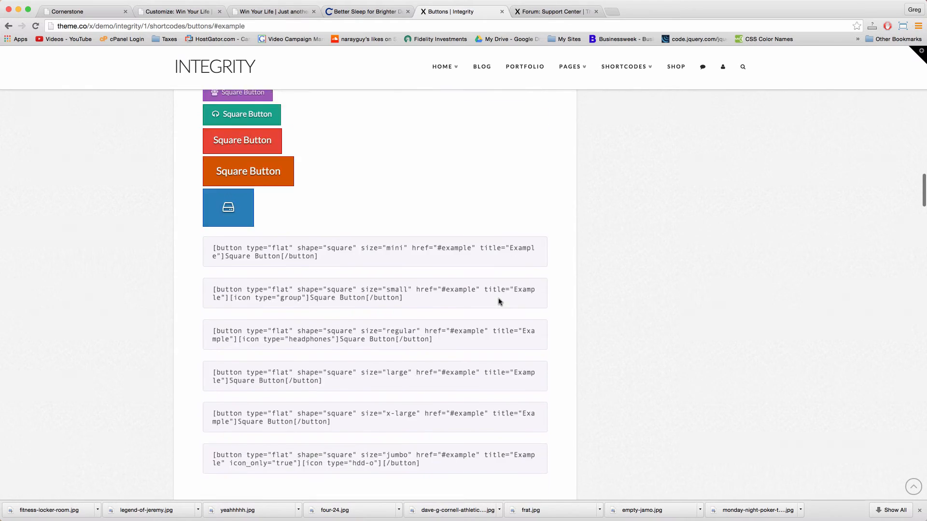
{"action": "scroll", "coordinate": [499, 301], "scroll_direction": "down", "scroll_amount": 8}
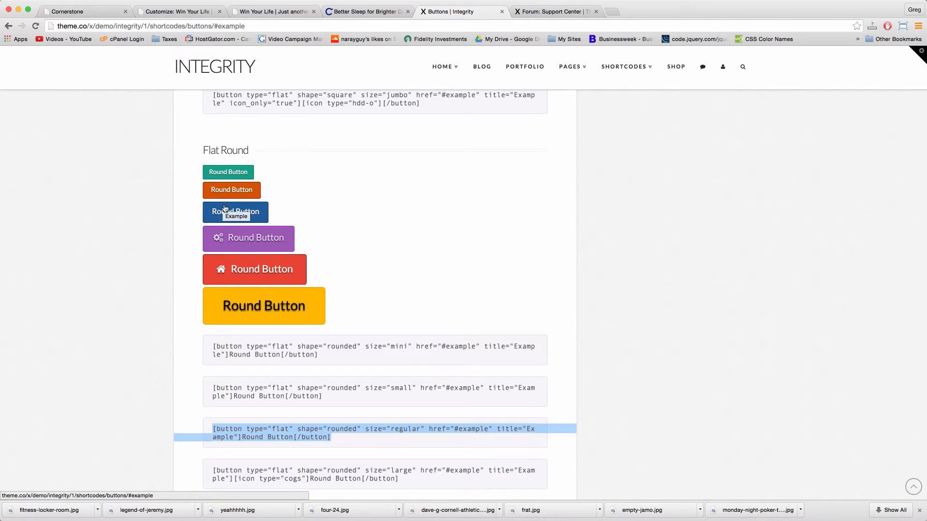
{"action": "scroll", "coordinate": [227, 268], "scroll_direction": "down", "scroll_amount": 5}
{"action": "left_click", "coordinate": [328, 292]}
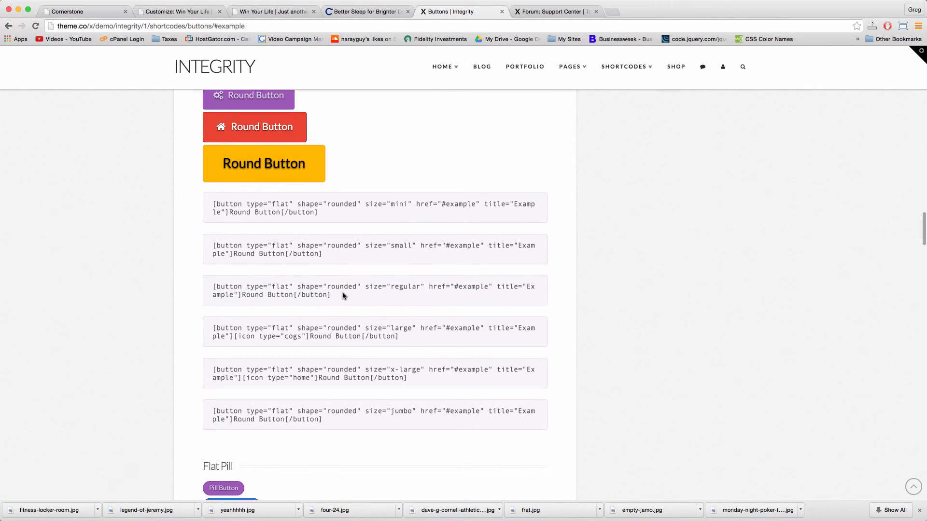
Return to Cornerstone and open Block Grid Item 2, which holds the SHOP GEAR button, for editing.
{"action": "key", "text": "super+1"}
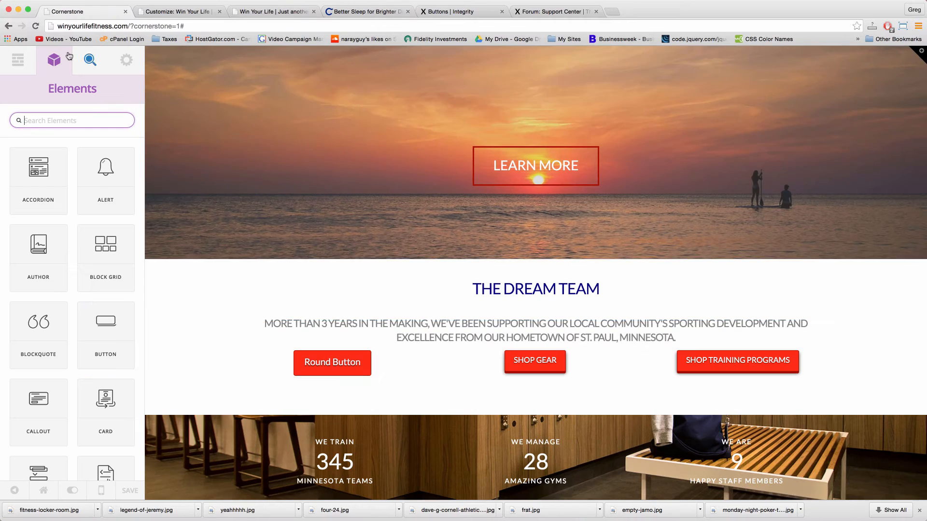
{"action": "left_click", "coordinate": [391, 364]}
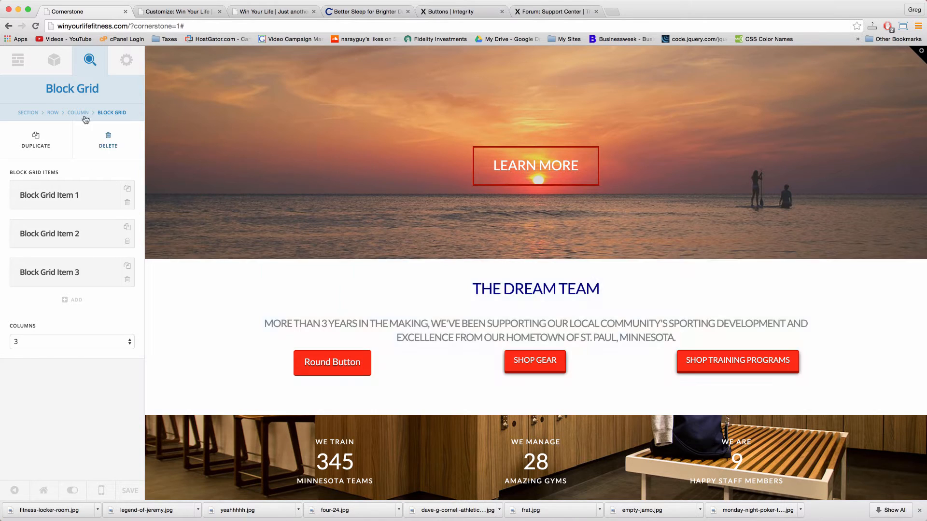
{"action": "left_click", "coordinate": [55, 63]}
{"action": "scroll", "coordinate": [89, 332], "scroll_direction": "down", "scroll_amount": 1}
{"action": "scroll", "coordinate": [89, 332], "scroll_direction": "down", "scroll_amount": 1}
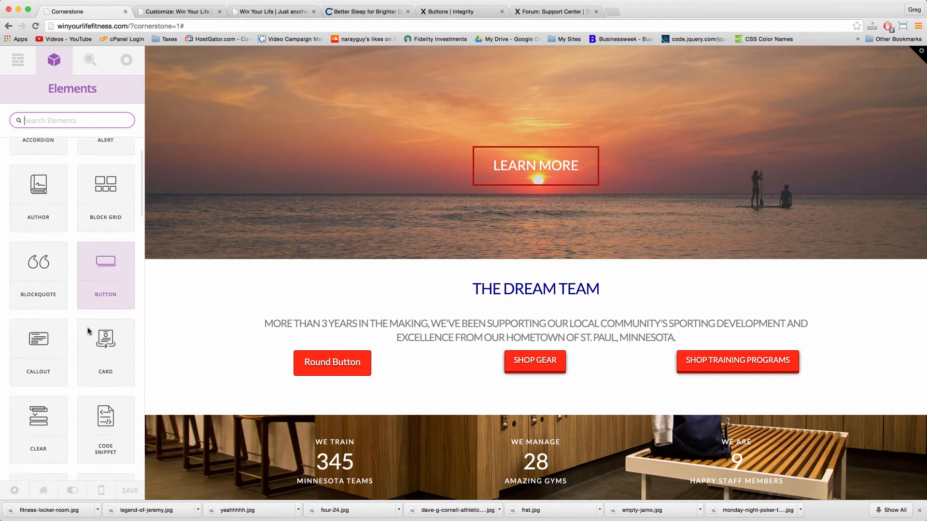
{"action": "left_click", "coordinate": [405, 352]}
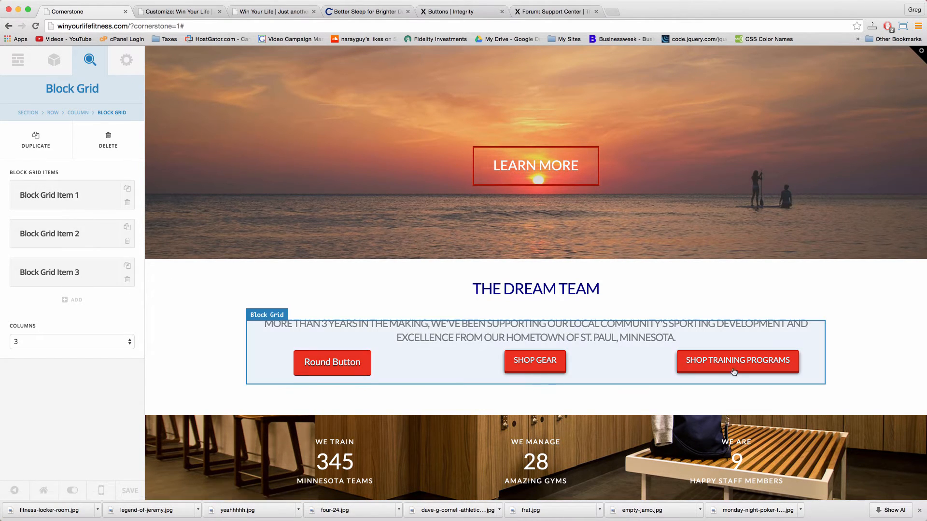
{"action": "left_click", "coordinate": [98, 237]}
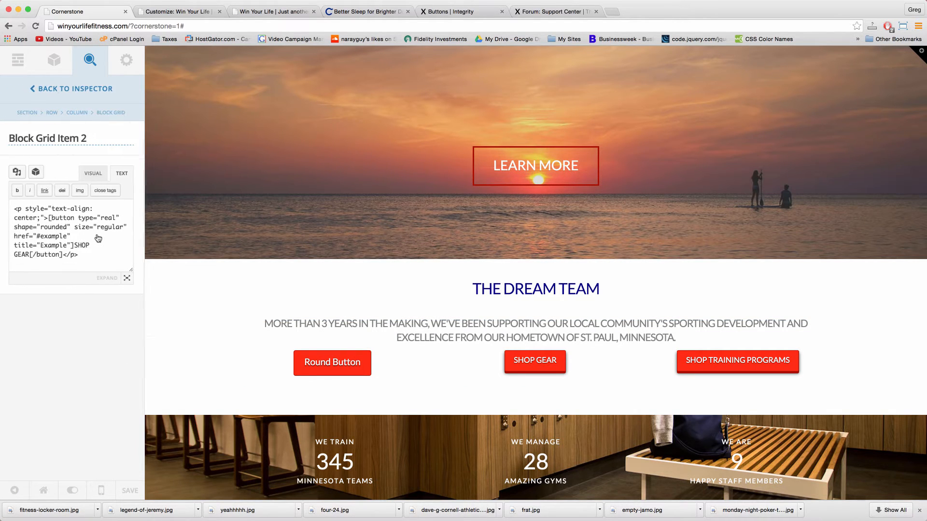
{"action": "left_click", "coordinate": [78, 252]}
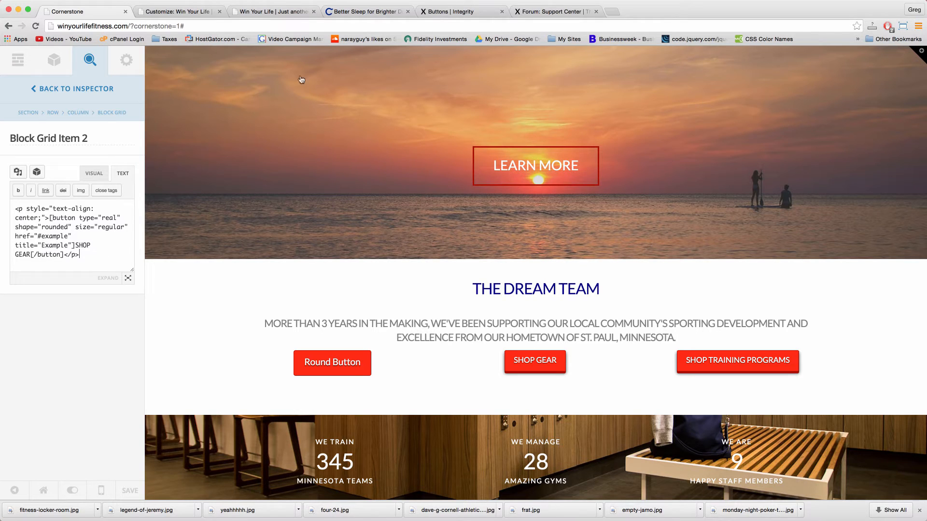
Copy the flat, rounded, regular-size button shortcode from the Integrity demo's Flat Round examples.
{"action": "left_click", "coordinate": [463, 14]}
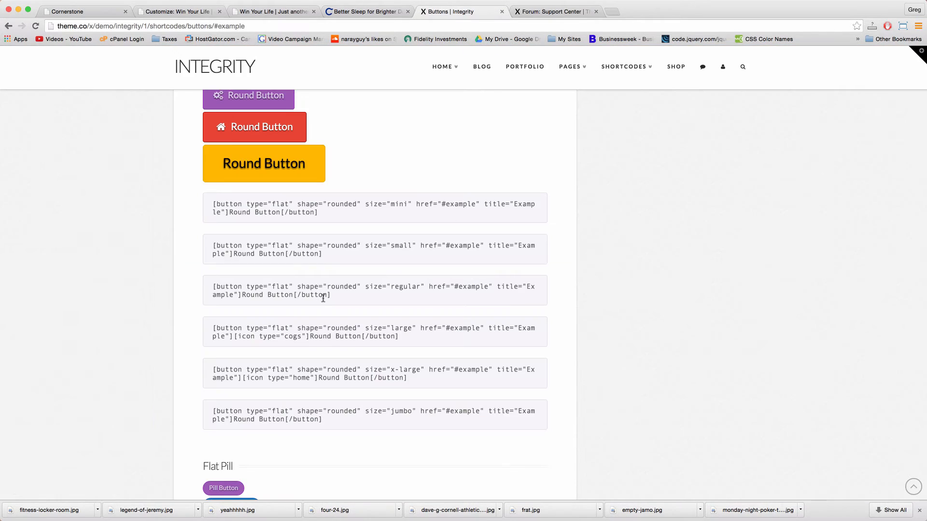
{"action": "left_click_drag", "start_coordinate": [332, 295], "coordinate": [211, 289]}
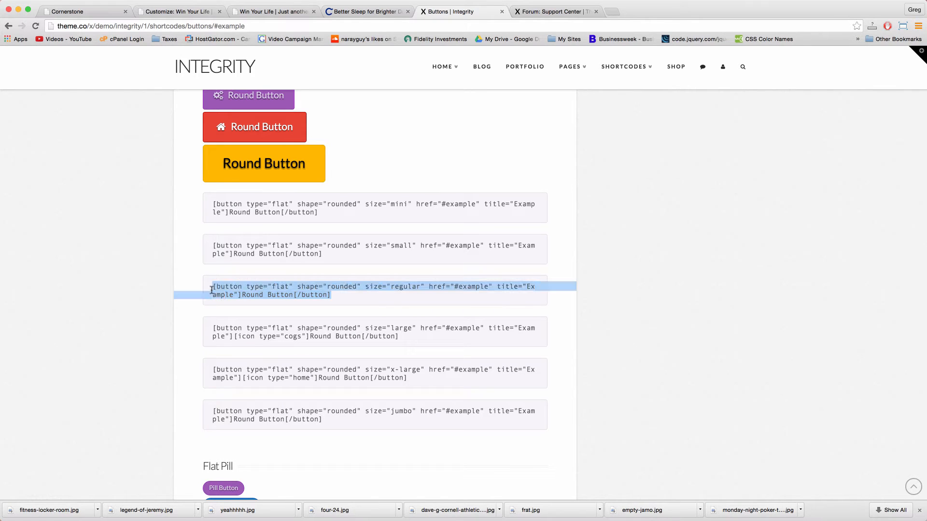
{"action": "right_click", "coordinate": [231, 295]}
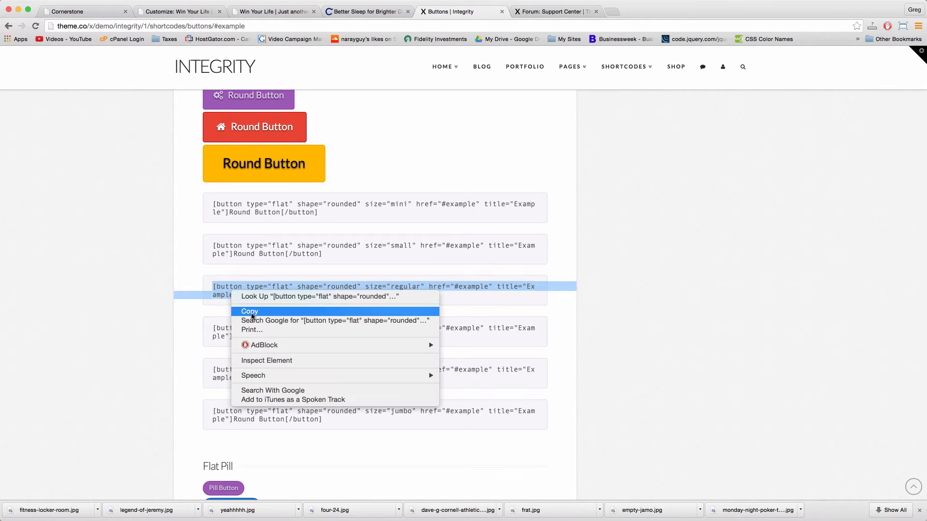
{"action": "left_click", "coordinate": [251, 312]}
Replace the entire content of Block Grid Item 2 in Cornerstone with the copied flat button shortcode.
{"action": "left_click", "coordinate": [210, 12]}
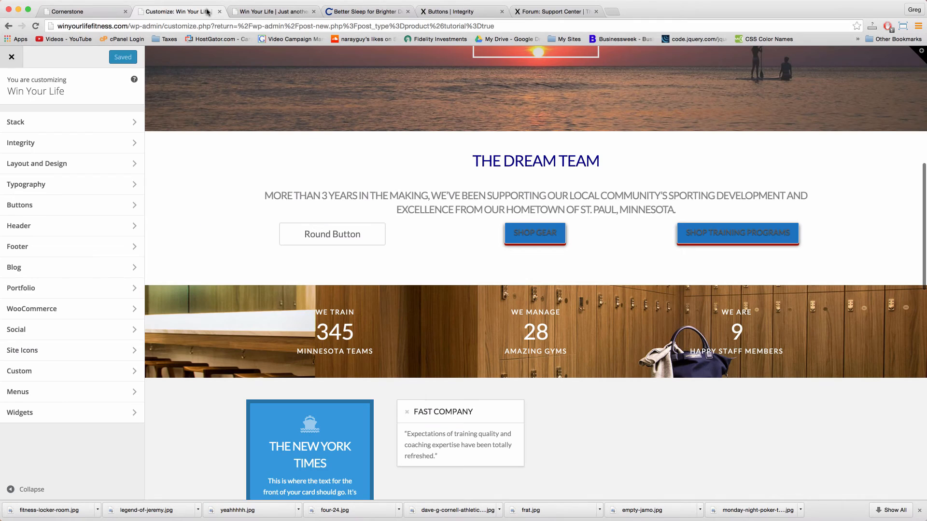
{"action": "left_click", "coordinate": [94, 13]}
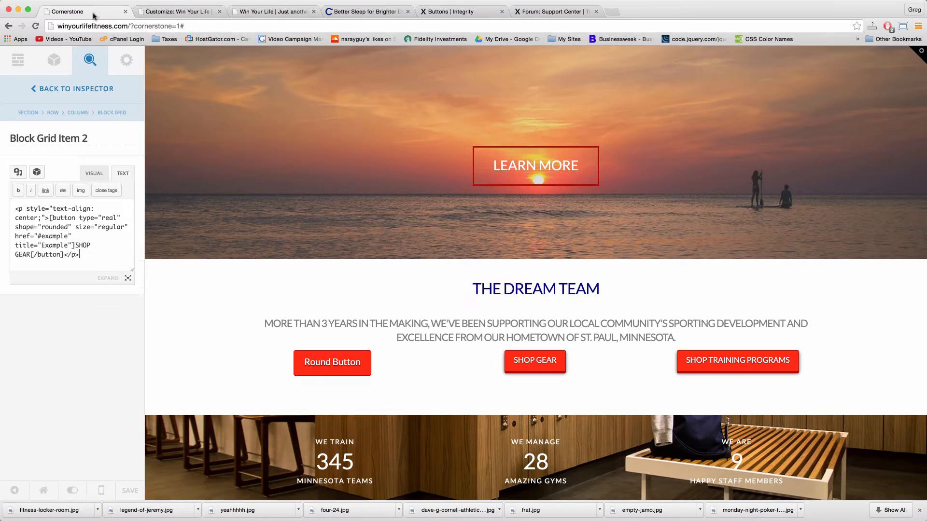
{"action": "left_click_drag", "start_coordinate": [84, 253], "coordinate": [9, 207]}
{"action": "key", "text": "ctrl+v"}
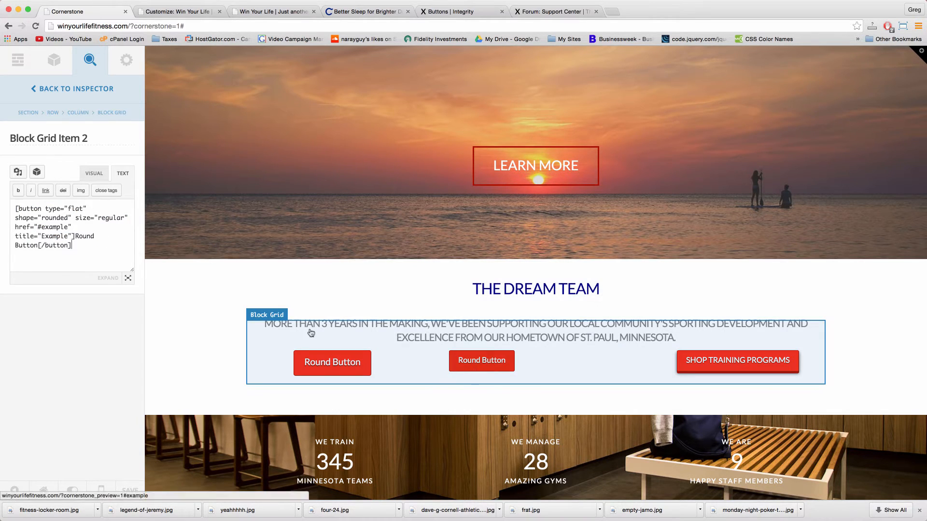
Center-align the button shortcode in Block Grid Item 2 using the visual editor.
{"action": "left_click", "coordinate": [94, 173]}
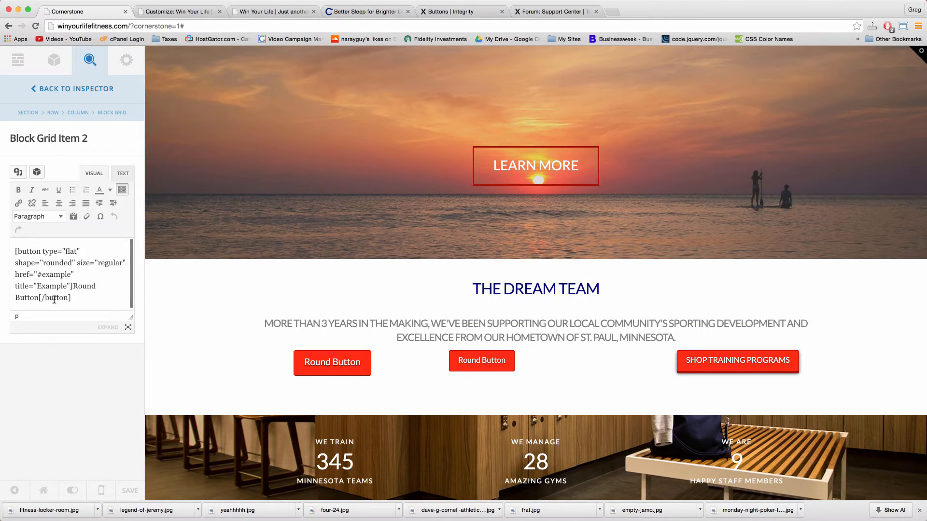
{"action": "left_click_drag", "start_coordinate": [83, 301], "coordinate": [9, 249]}
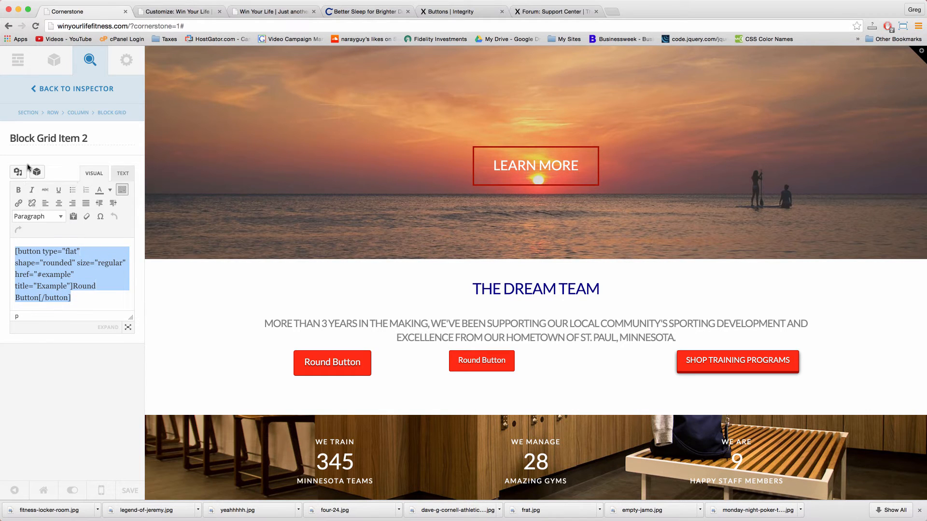
{"action": "left_click", "coordinate": [60, 203]}
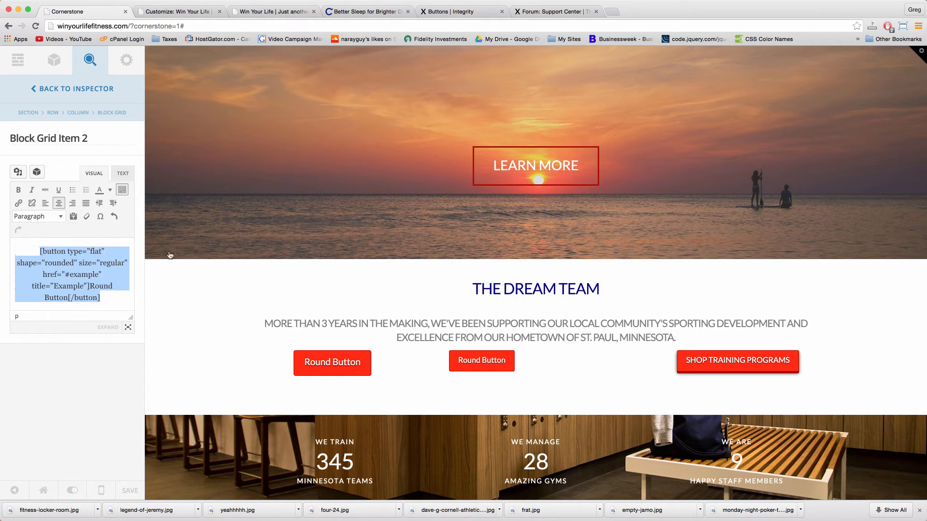
Change the button label in Block Grid Item 2's shortcode to "SHOP COACHES" and save the page.
{"action": "left_click", "coordinate": [122, 173]}
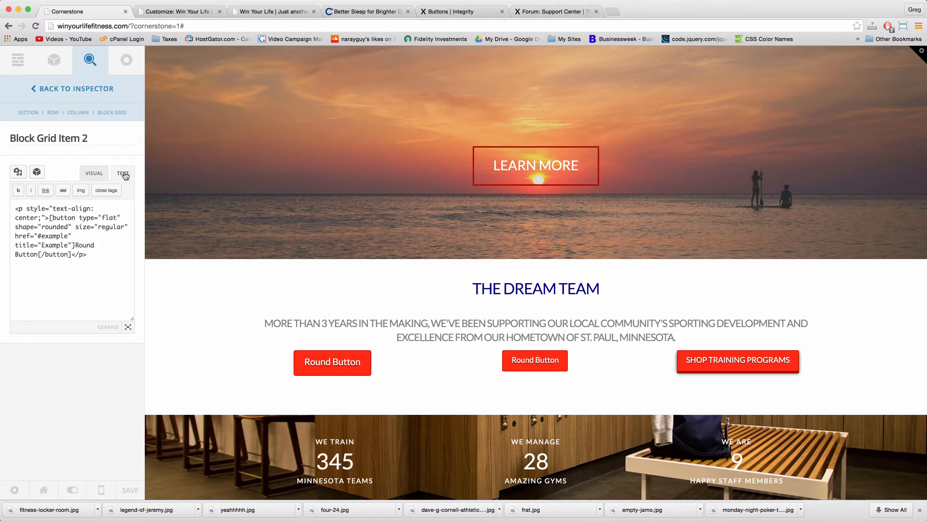
{"action": "double_click", "coordinate": [22, 256]}
{"action": "key", "text": "BackSpace"}
{"action": "key", "text": "BackSpace"}
{"action": "key", "text": "BackSpace"}
{"action": "key", "text": "BackSpace"}
{"action": "key", "text": "BackSpace"}
{"action": "key", "text": "BackSpace"}
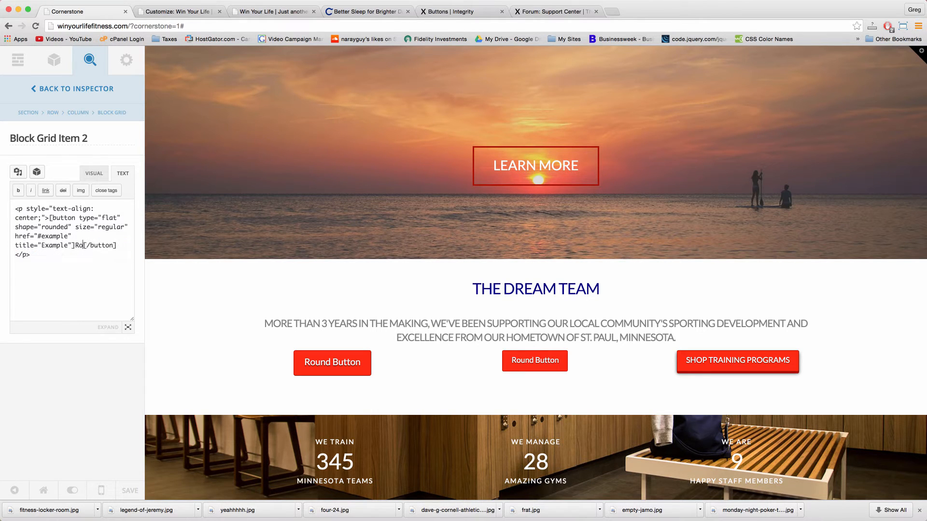
{"action": "type", "text": "SHOP COACHES"}
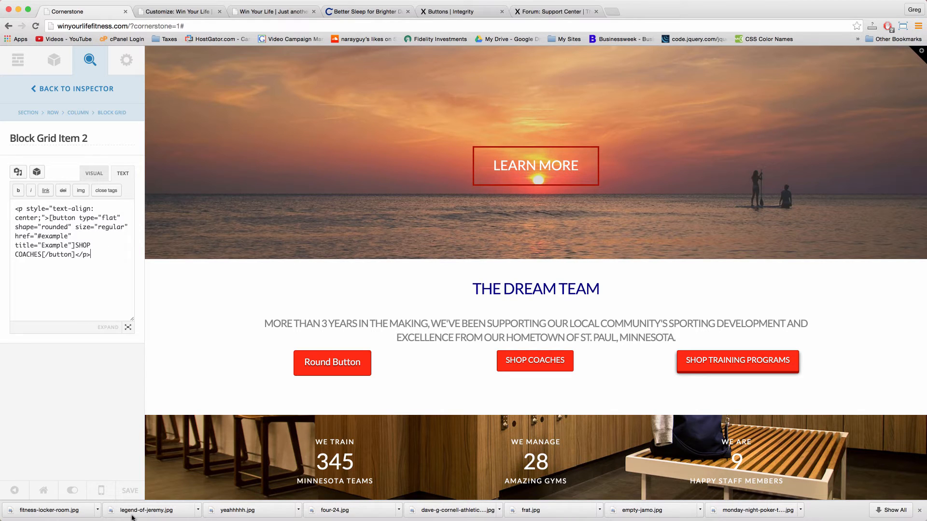
{"action": "left_click", "coordinate": [131, 498]}
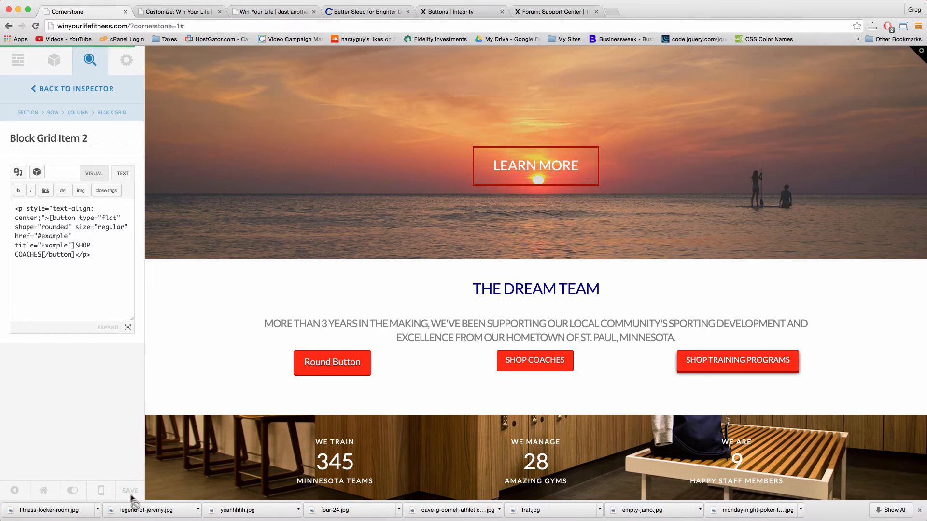
Reload the live home page and examine the buttons below The Dream Team heading.
{"action": "left_click", "coordinate": [193, 11]}
{"action": "left_click", "coordinate": [268, 8]}
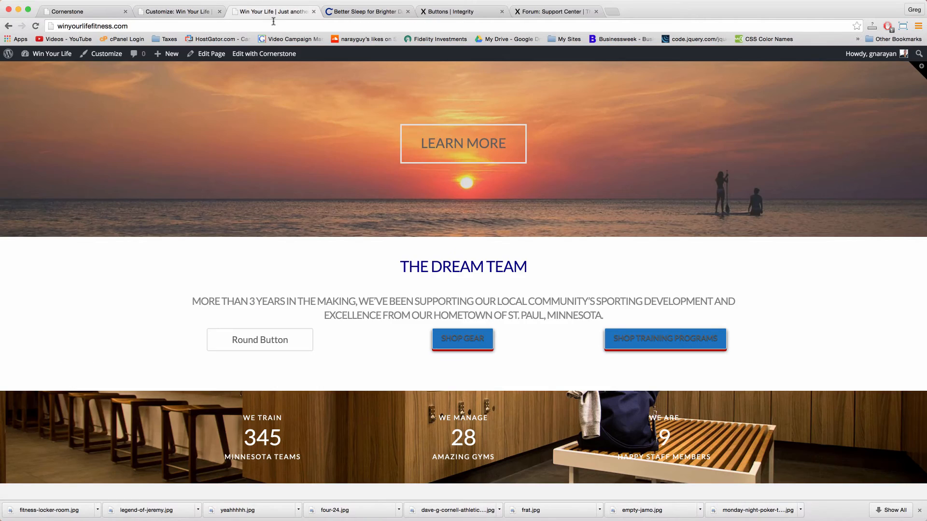
{"action": "key", "text": "super+r"}
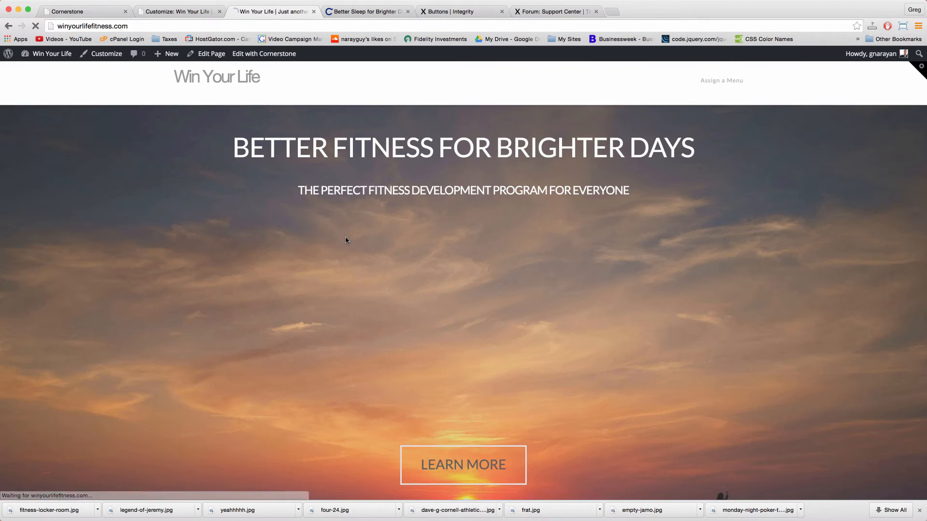
{"action": "scroll", "coordinate": [523, 321], "scroll_direction": "down", "scroll_amount": 6}
{"action": "scroll", "coordinate": [524, 322], "scroll_direction": "down", "scroll_amount": 1}
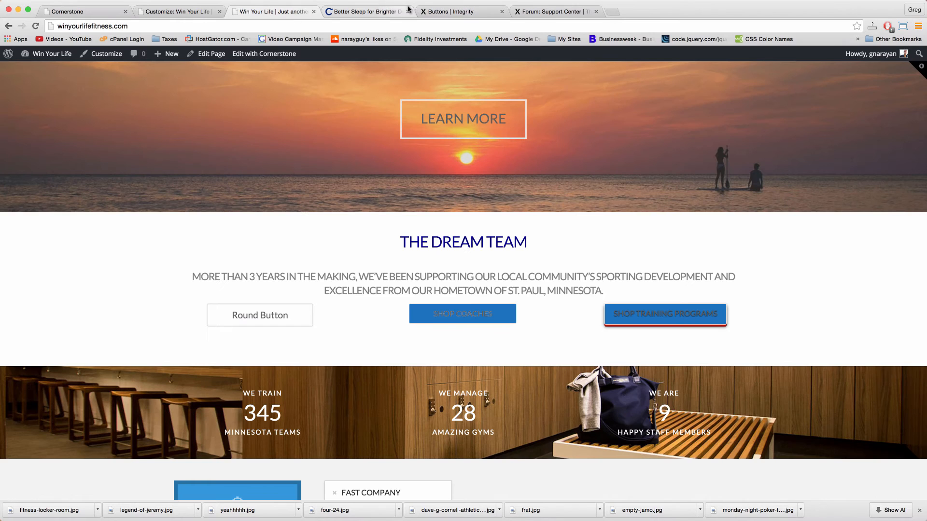
Revisit the Integrity button examples and the Customizer, and open the Dream Team block grid's settings in Cornerstone.
{"action": "left_click", "coordinate": [437, 11]}
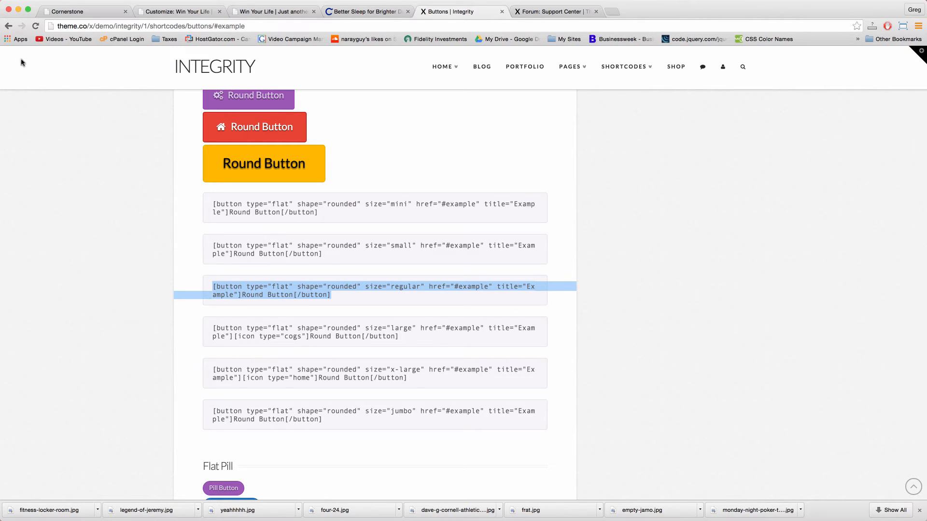
{"action": "left_click", "coordinate": [180, 13]}
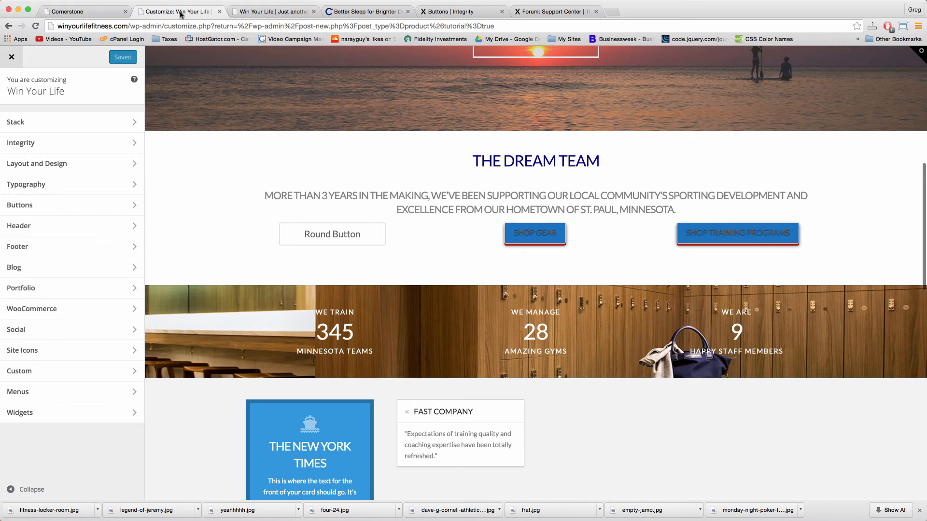
{"action": "left_click", "coordinate": [66, 11]}
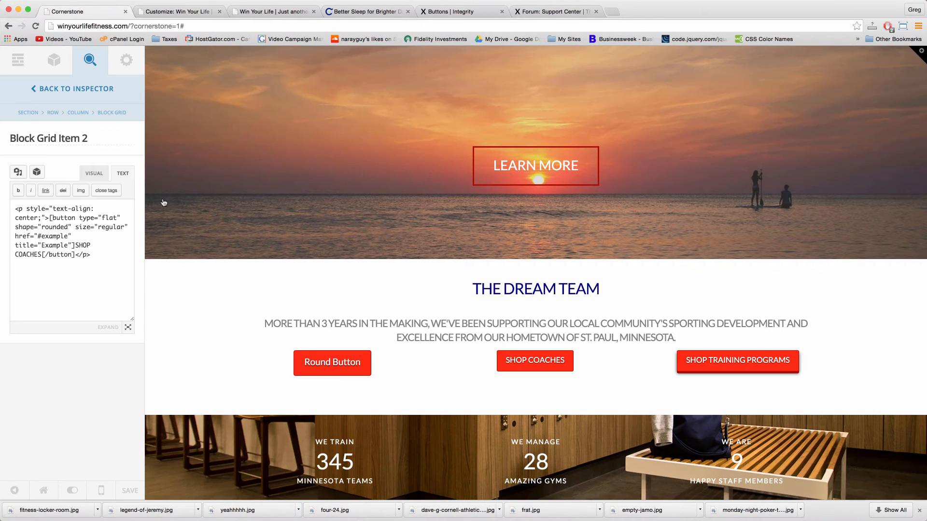
{"action": "left_click", "coordinate": [340, 364]}
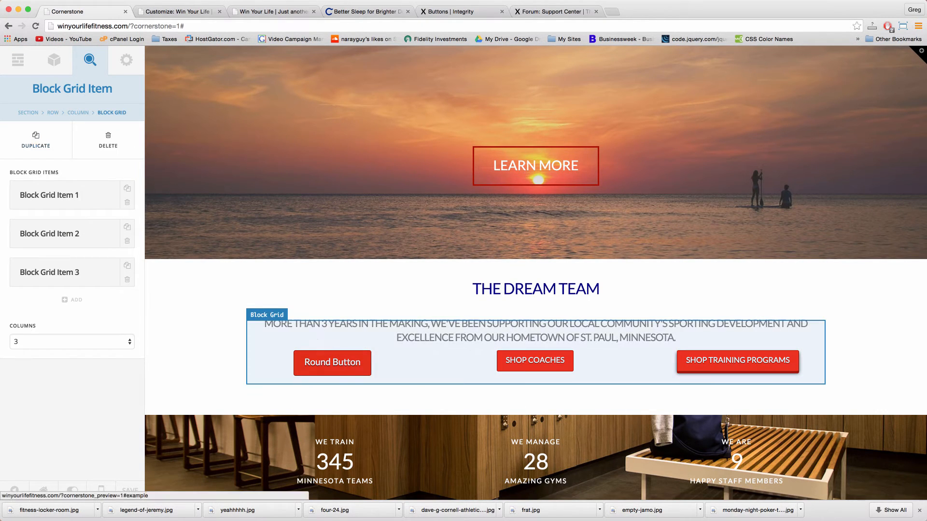
Open Block Grid Item 1, enlarge its text editor, and examine the class attribute in the button shortcode.
{"action": "left_click", "coordinate": [107, 205]}
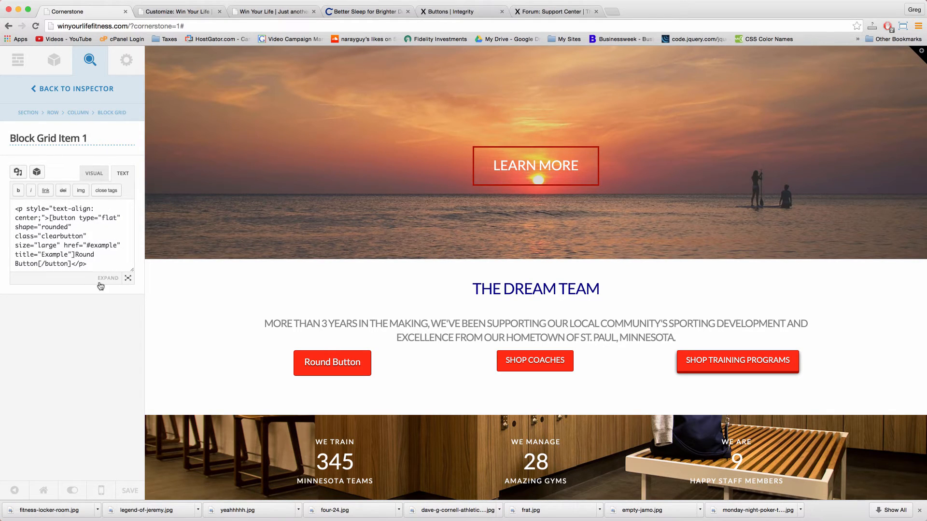
{"action": "left_click_drag", "start_coordinate": [132, 273], "coordinate": [132, 428]}
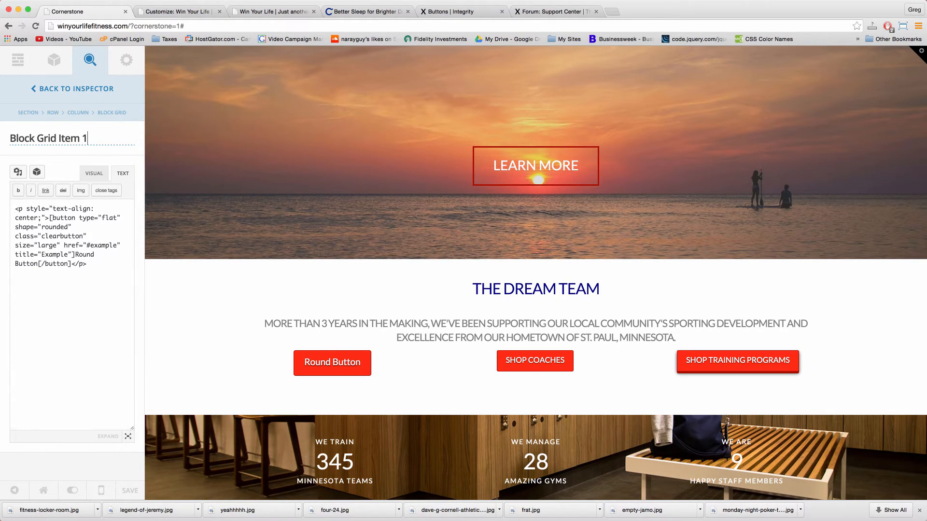
{"action": "left_click", "coordinate": [15, 237]}
{"action": "double_click", "coordinate": [57, 236]}
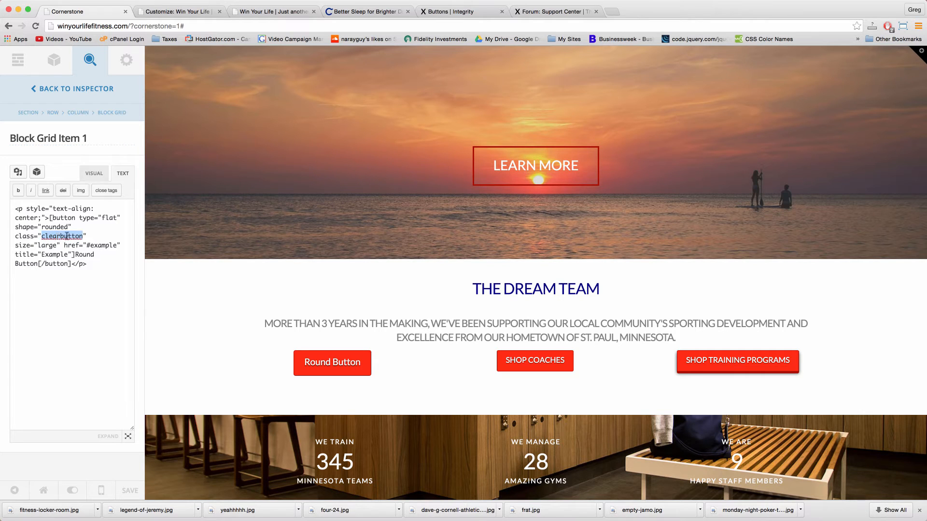
{"action": "left_click", "coordinate": [86, 237]}
{"action": "left_click", "coordinate": [16, 236]}
{"action": "double_click", "coordinate": [25, 237]}
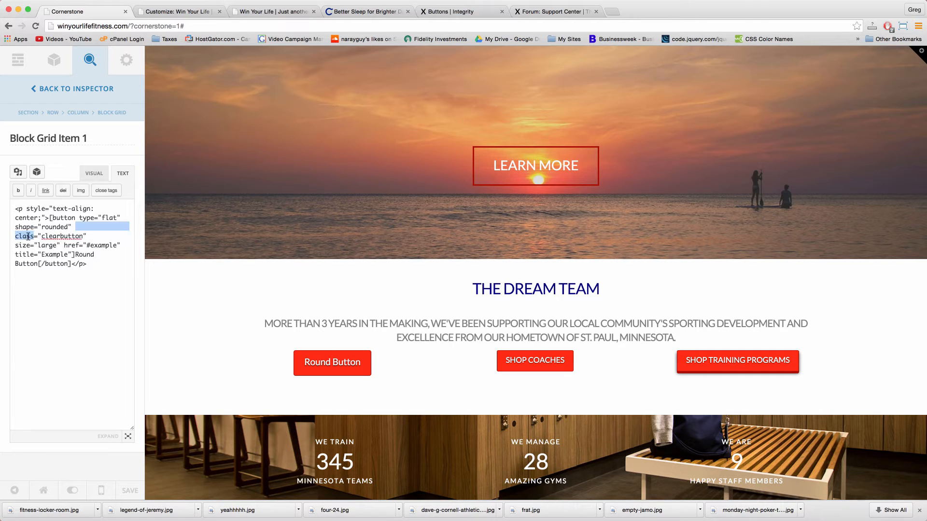
{"action": "left_click", "coordinate": [37, 235]}
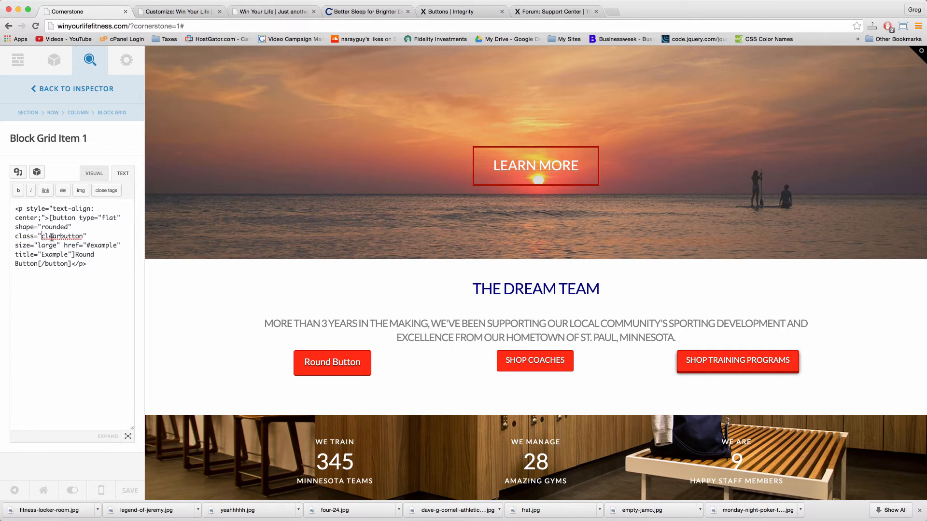
Try a "bigbutton" class name in Block Grid Item 1's button shortcode, and restore it to "clearbutton".
{"action": "double_click", "coordinate": [52, 237]}
{"action": "type", "text": "bigbutton"}
{"action": "key", "text": "BackSpace"}
{"action": "key", "text": "BackSpace"}
{"action": "key", "text": "BackSpace"}
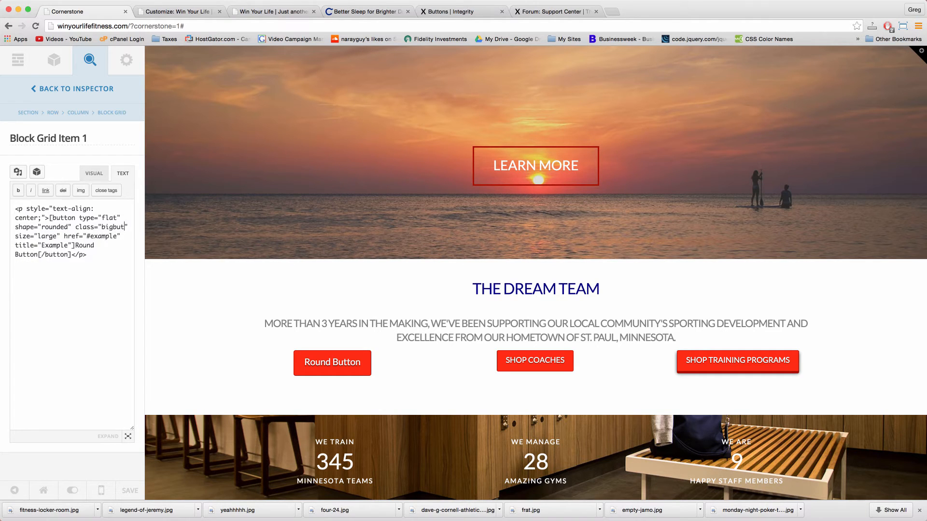
{"action": "type", "text": "clearbutton"}
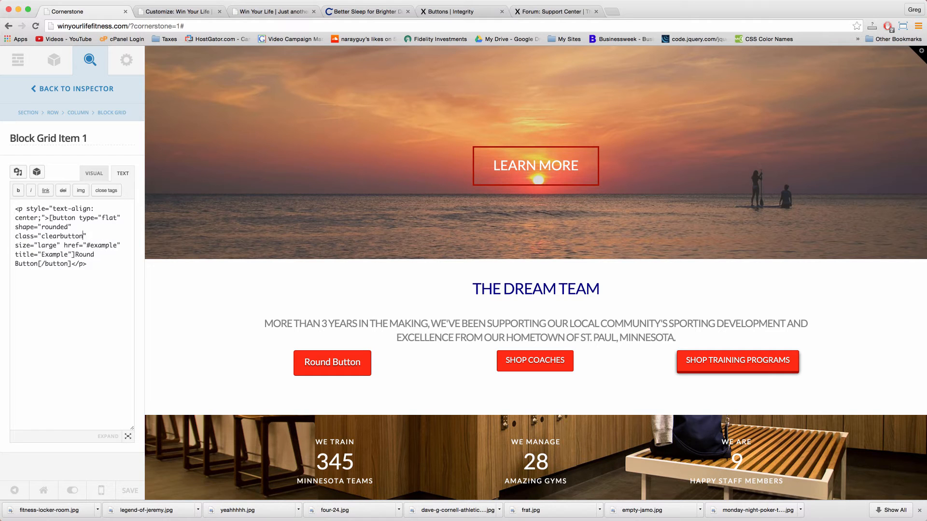
Check the "clearbutton" class name in Block Grid Item 1's shortcode and save the page.
{"action": "double_click", "coordinate": [53, 236]}
{"action": "left_click", "coordinate": [75, 236]}
{"action": "type", "text": "-"}
{"action": "key", "text": "BackSpace"}
{"action": "left_click", "coordinate": [90, 236]}
{"action": "left_click", "coordinate": [129, 490]}
Look up the class option in the Options list of the Integrity button shortcode documentation.
{"action": "left_click", "coordinate": [431, 13]}
{"action": "scroll", "coordinate": [454, 176], "scroll_direction": "down", "scroll_amount": 10}
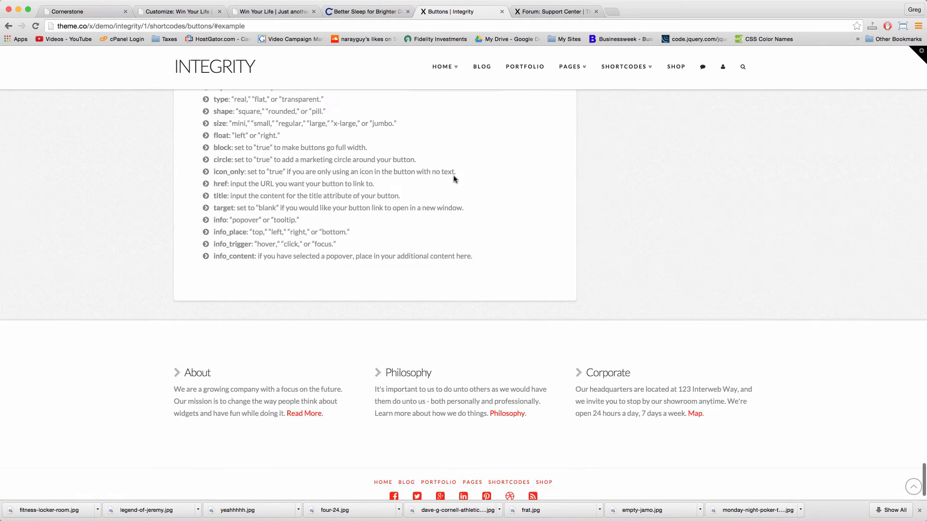
{"action": "scroll", "coordinate": [454, 177], "scroll_direction": "up", "scroll_amount": 3}
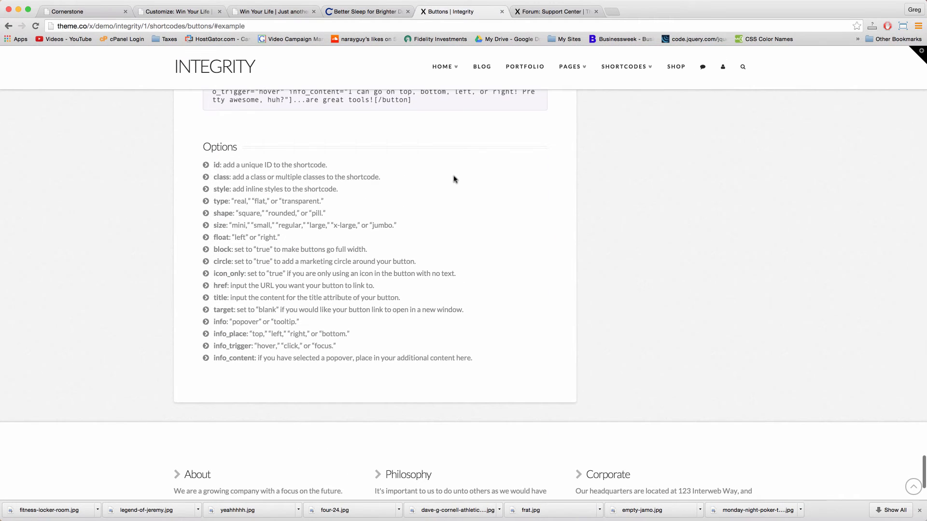
{"action": "triple_click", "coordinate": [234, 177]}
{"action": "double_click", "coordinate": [234, 177]}
{"action": "double_click", "coordinate": [222, 177]}
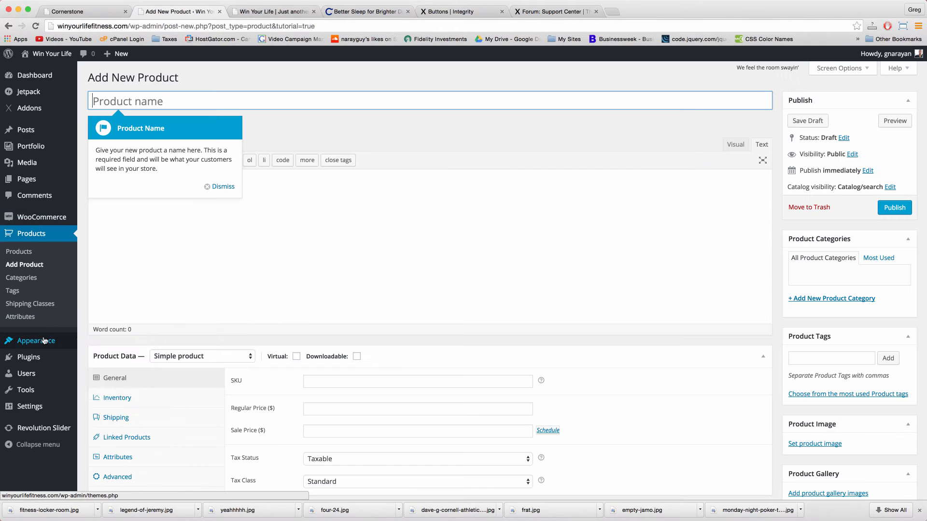
Open the Customizer's custom CSS and locate the .clearbutton rule, with the Dream Team buttons in the preview.
{"action": "mouse_move", "coordinate": [43, 340]}
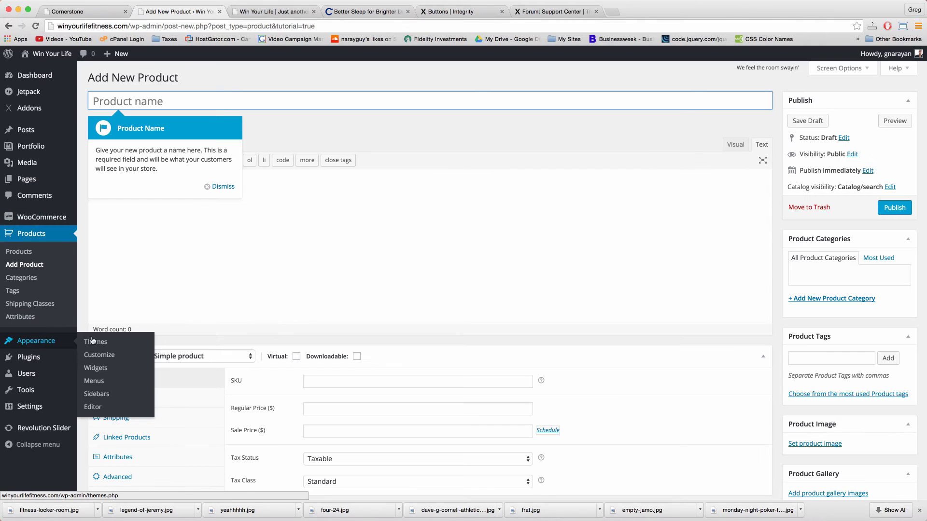
{"action": "left_click", "coordinate": [101, 354]}
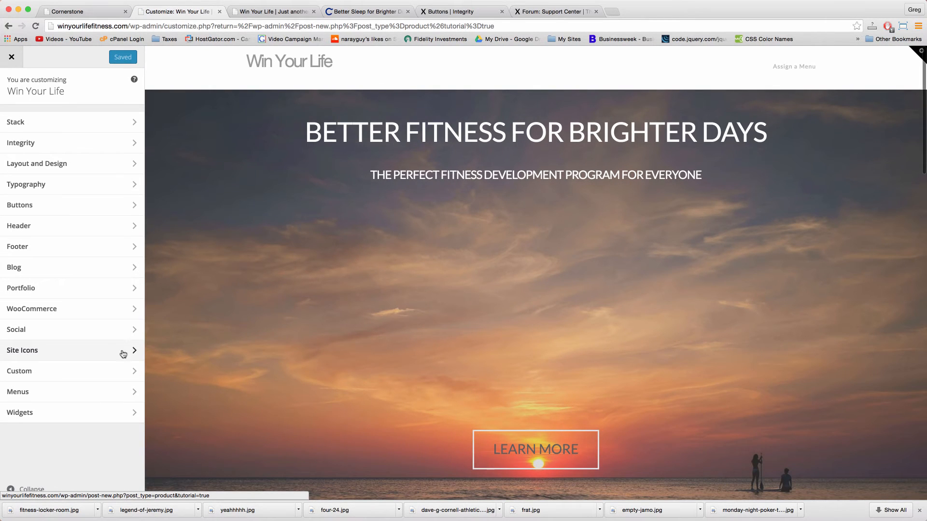
{"action": "left_click", "coordinate": [124, 371]}
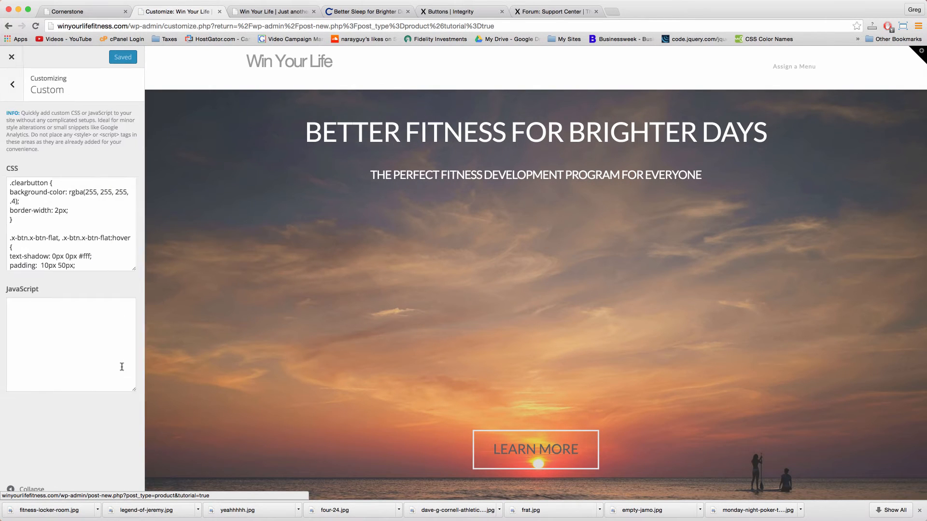
{"action": "scroll", "coordinate": [403, 318], "scroll_direction": "down", "scroll_amount": 8}
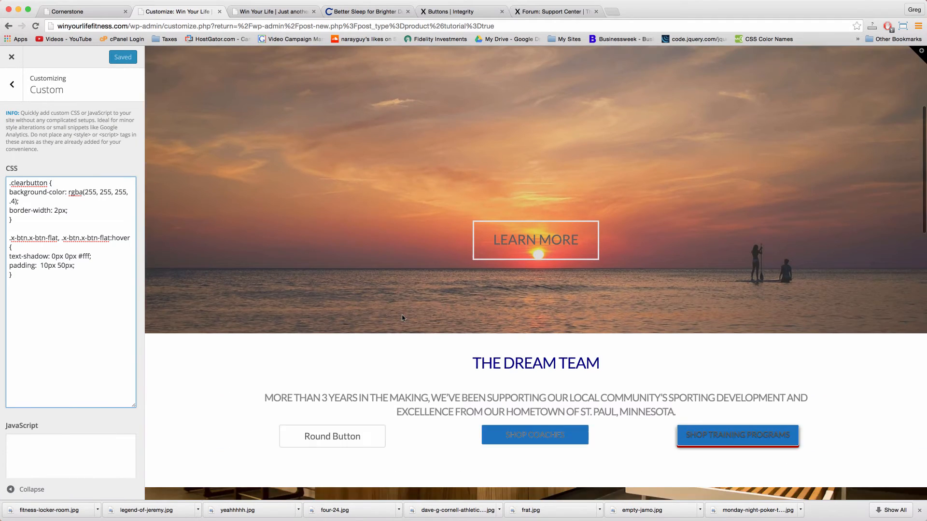
{"action": "scroll", "coordinate": [403, 319], "scroll_direction": "down", "scroll_amount": 1}
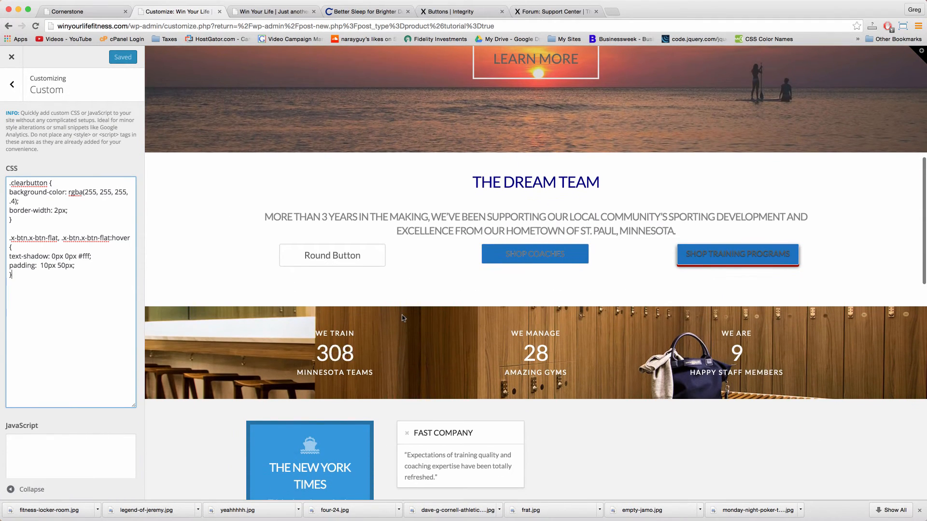
{"action": "double_click", "coordinate": [21, 183]}
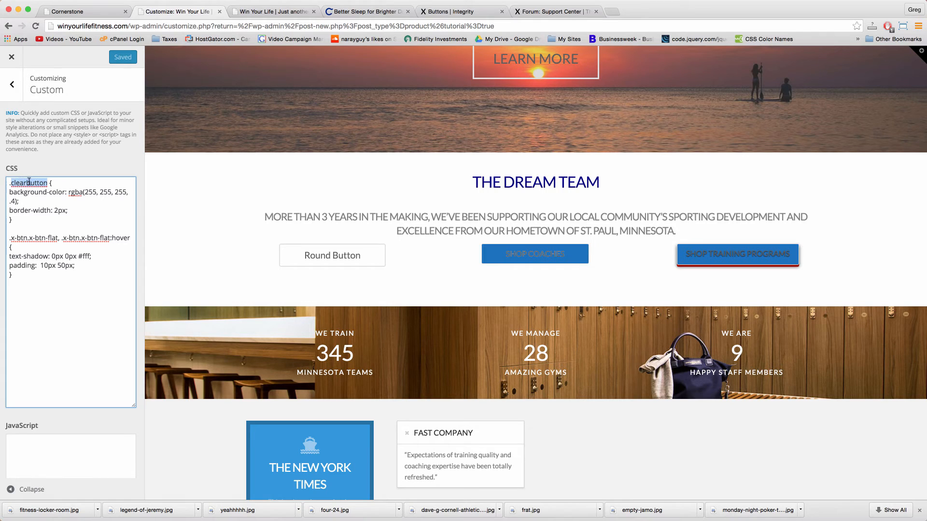
Compare the class attribute in Block Grid Item 1's shortcode with the .clearbutton selector in the custom CSS.
{"action": "left_click", "coordinate": [84, 14]}
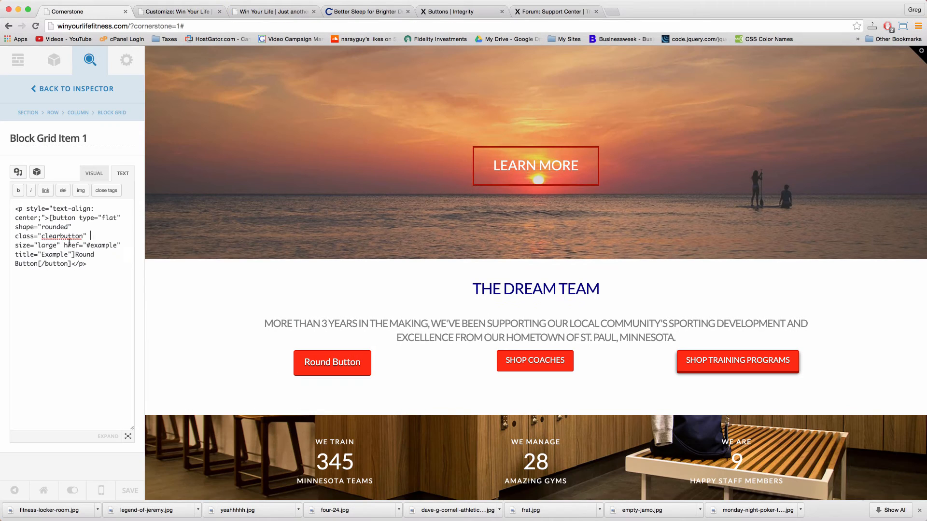
{"action": "double_click", "coordinate": [31, 235]}
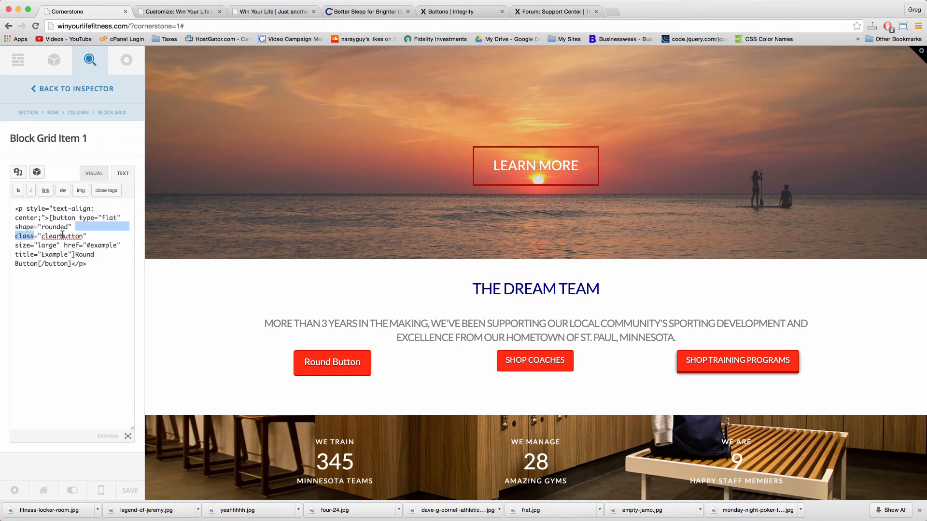
{"action": "left_click", "coordinate": [179, 12]}
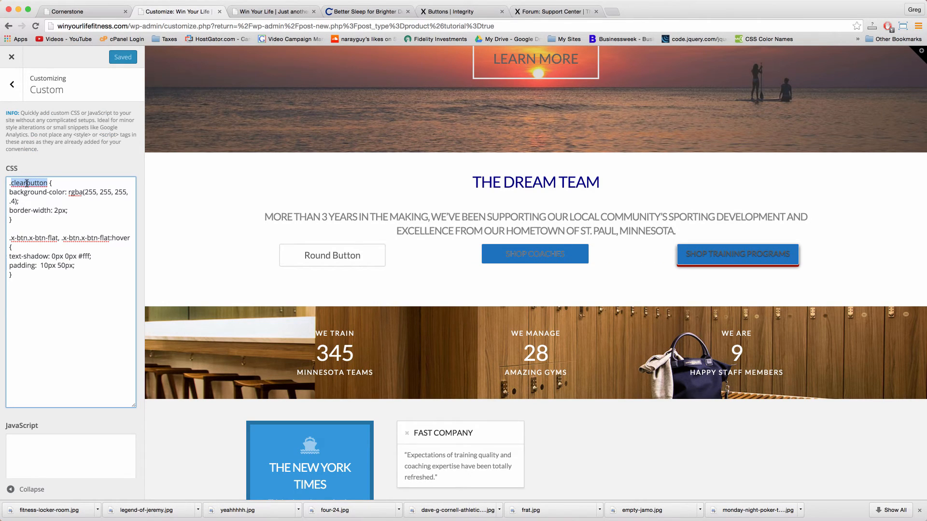
{"action": "left_click", "coordinate": [73, 9]}
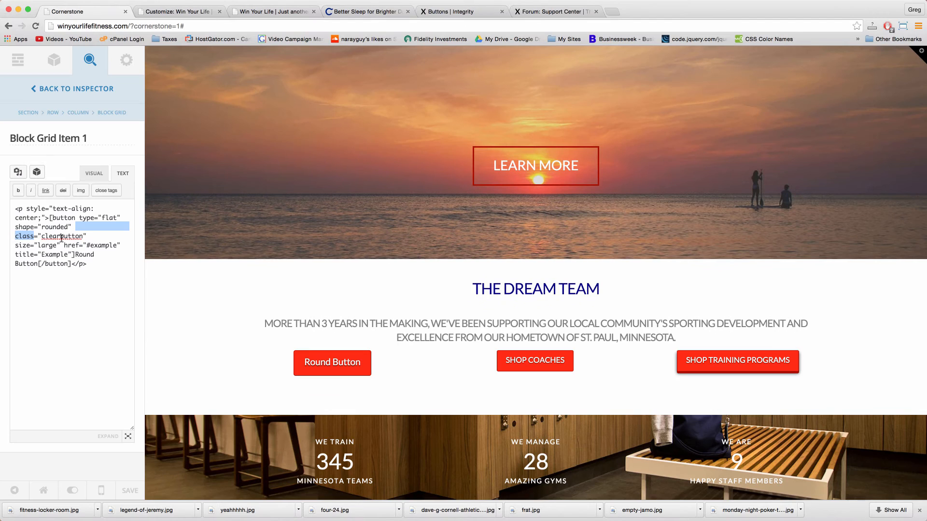
{"action": "double_click", "coordinate": [61, 236]}
{"action": "left_click", "coordinate": [179, 12]}
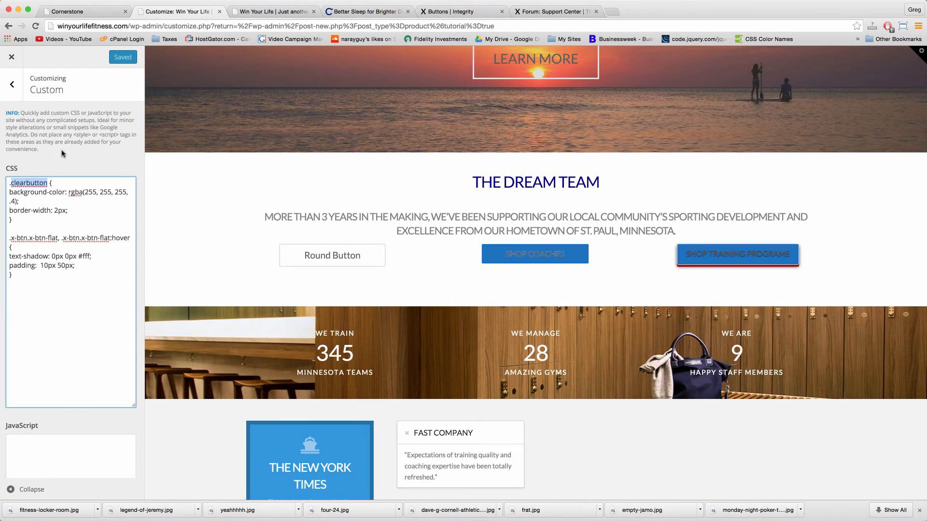
Examine the background-color and border-width declarations in the .clearbutton rule.
{"action": "left_click", "coordinate": [35, 193]}
{"action": "left_click_drag", "start_coordinate": [33, 202], "coordinate": [6, 195]}
{"action": "left_click", "coordinate": [64, 204]}
{"action": "left_click_drag", "start_coordinate": [72, 210], "coordinate": [4, 193]}
{"action": "left_click", "coordinate": [59, 209]}
Inspect the Dream Team section's markup and container in the browser's developer tools, and close them.
{"action": "right_click", "coordinate": [244, 252]}
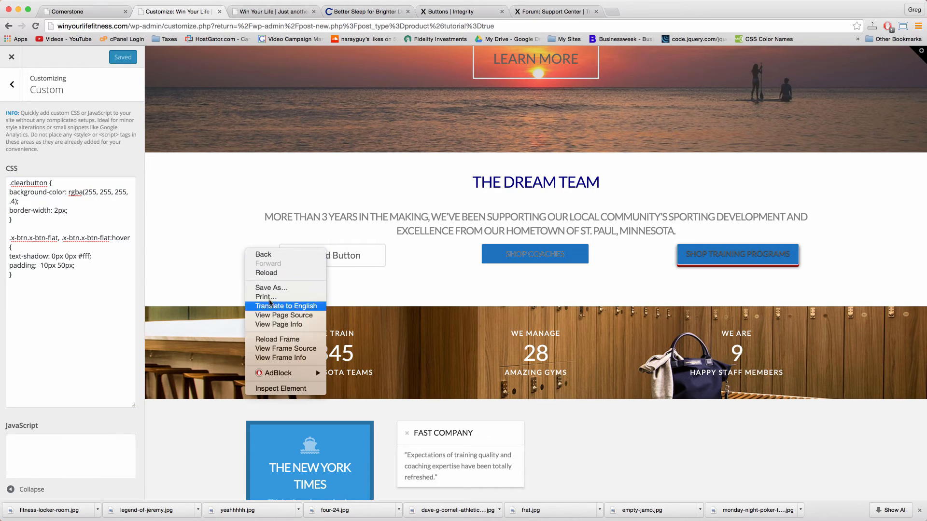
{"action": "left_click", "coordinate": [282, 388]}
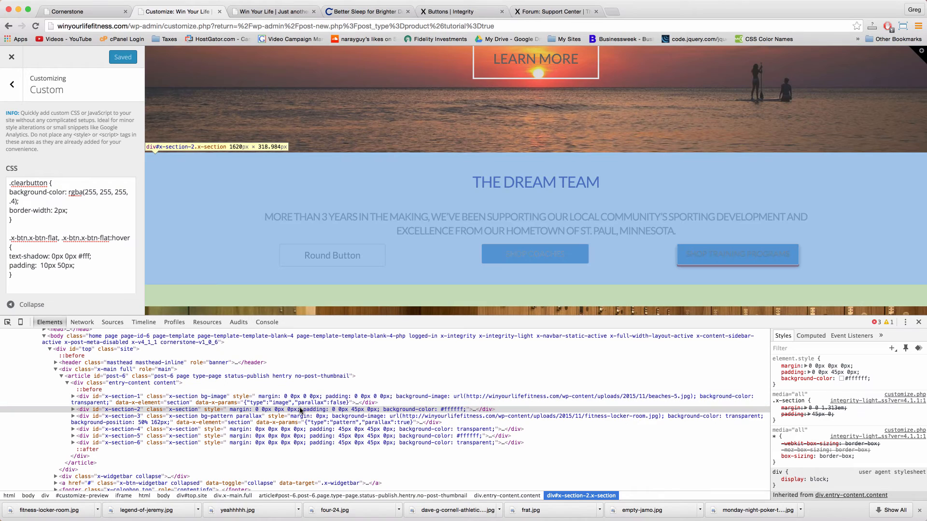
{"action": "left_click", "coordinate": [300, 409]}
{"action": "double_click", "coordinate": [300, 409]}
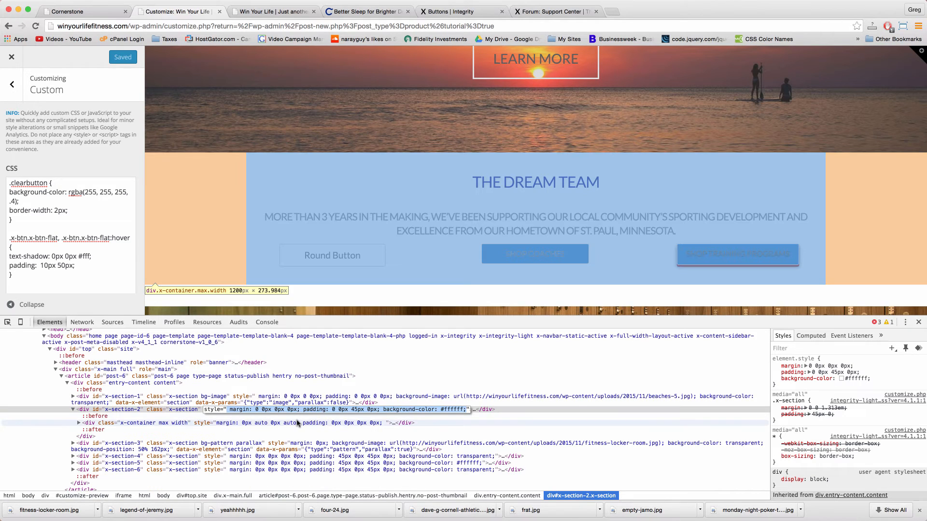
{"action": "left_click", "coordinate": [298, 424]}
{"action": "double_click", "coordinate": [298, 423]}
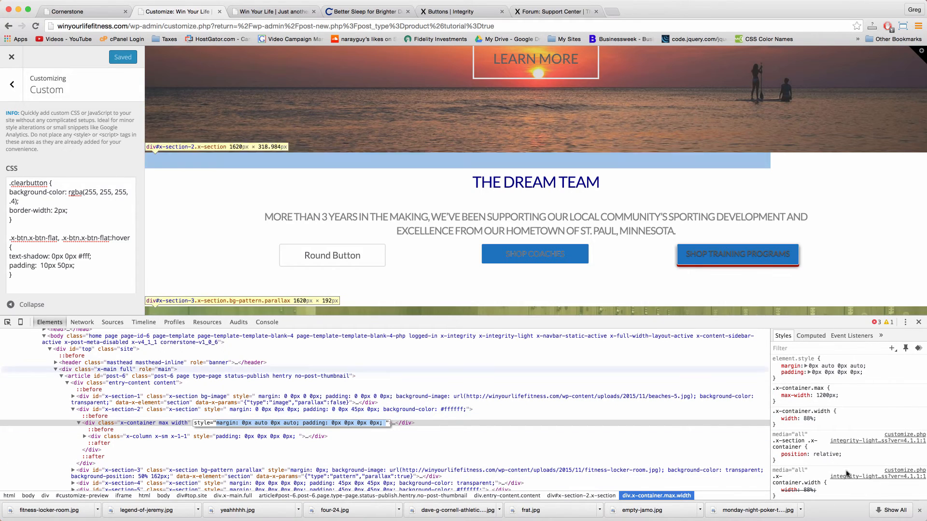
{"action": "left_click", "coordinate": [919, 322]}
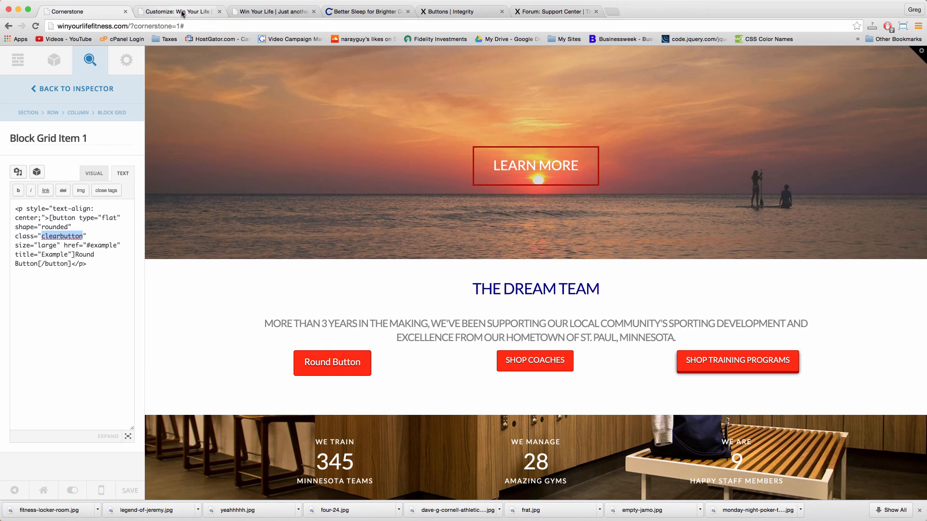
Revisit the .clearbutton selector in the custom CSS and check it against the shortcode's class in Cornerstone.
{"action": "left_click", "coordinate": [182, 12]}
{"action": "left_click", "coordinate": [29, 210]}
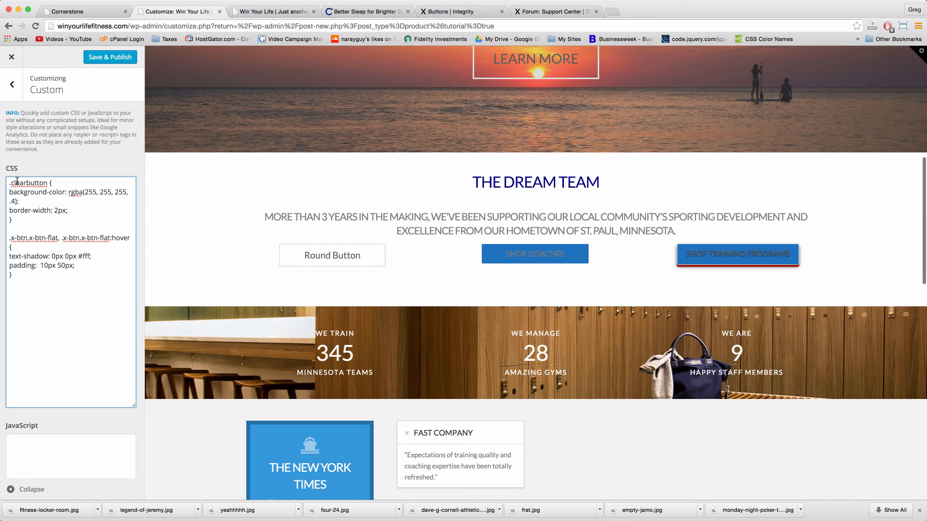
{"action": "double_click", "coordinate": [27, 184]}
{"action": "left_click", "coordinate": [81, 9]}
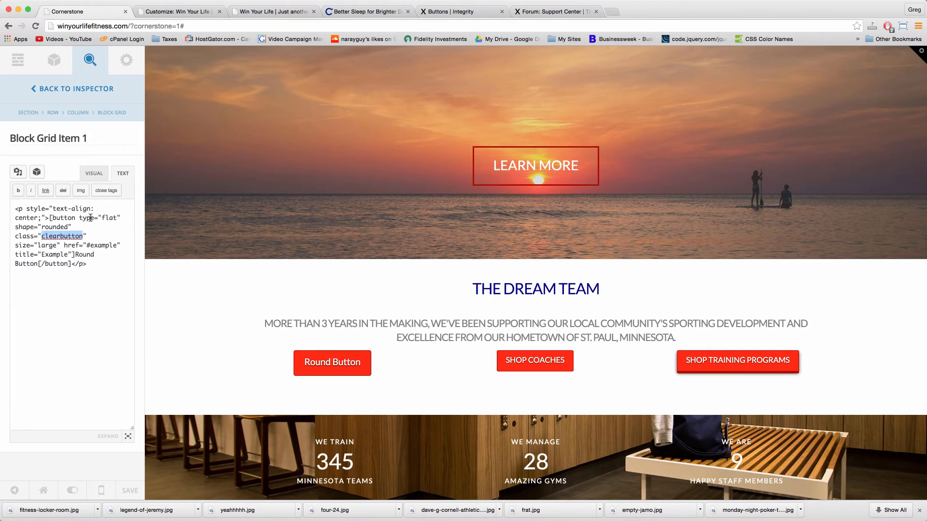
{"action": "left_click", "coordinate": [166, 7]}
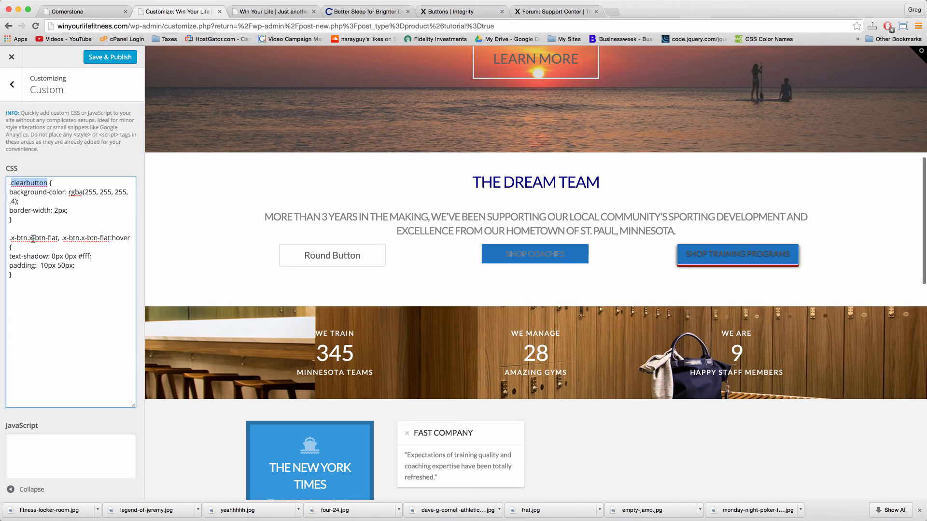
Examine the selector line of the .x-btn-flat and hover rule in the custom CSS.
{"action": "left_click_drag", "start_coordinate": [16, 251], "coordinate": [7, 240]}
{"action": "left_click", "coordinate": [19, 246]}
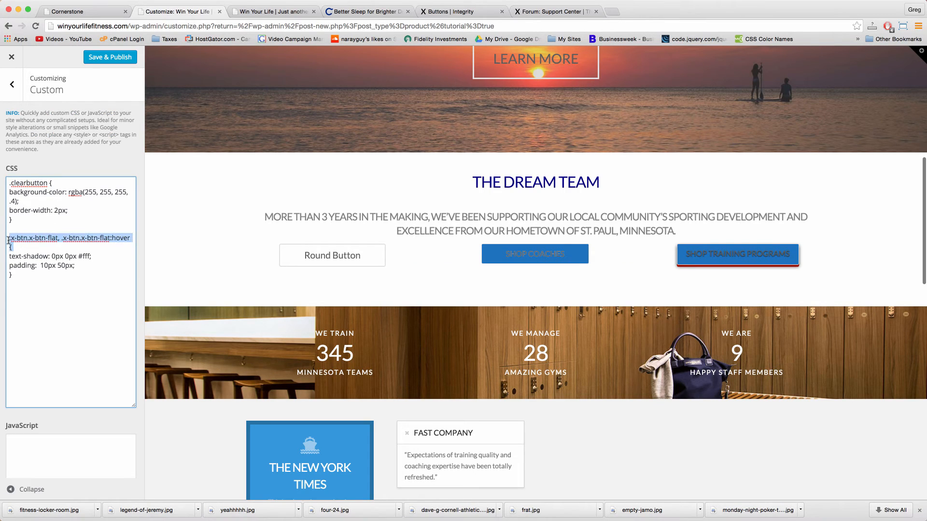
{"action": "left_click", "coordinate": [24, 246]}
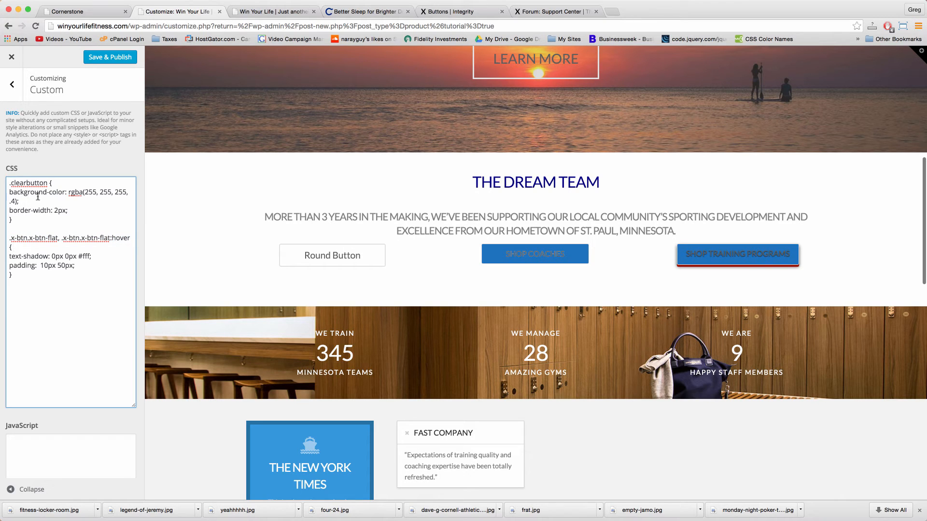
Try removing the background-color declaration from the .clearbutton rule, and put rgba(255, 255, 255, .4) back.
{"action": "left_click_drag", "start_coordinate": [23, 202], "coordinate": [6, 195]}
{"action": "key", "text": "super+c"}
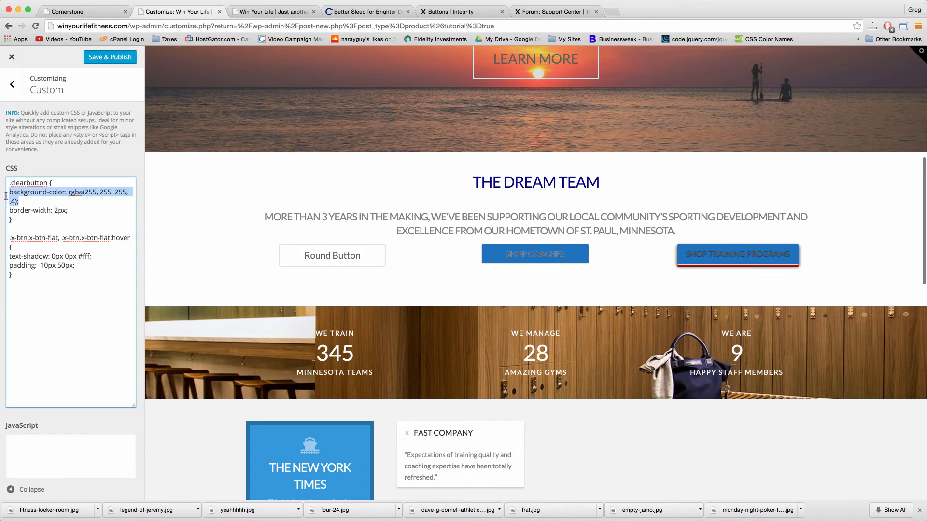
{"action": "key", "text": "BackSpace"}
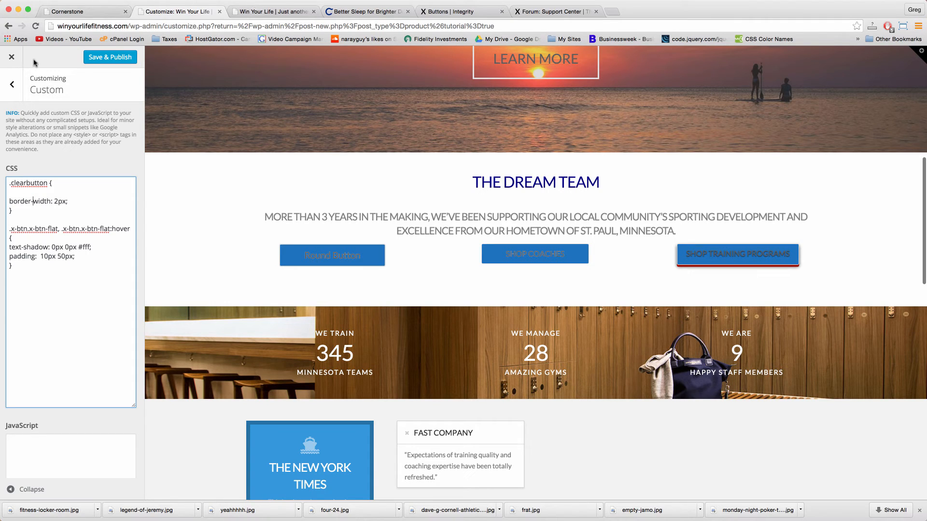
{"action": "left_click", "coordinate": [32, 199]}
{"action": "key", "text": "super+v"}
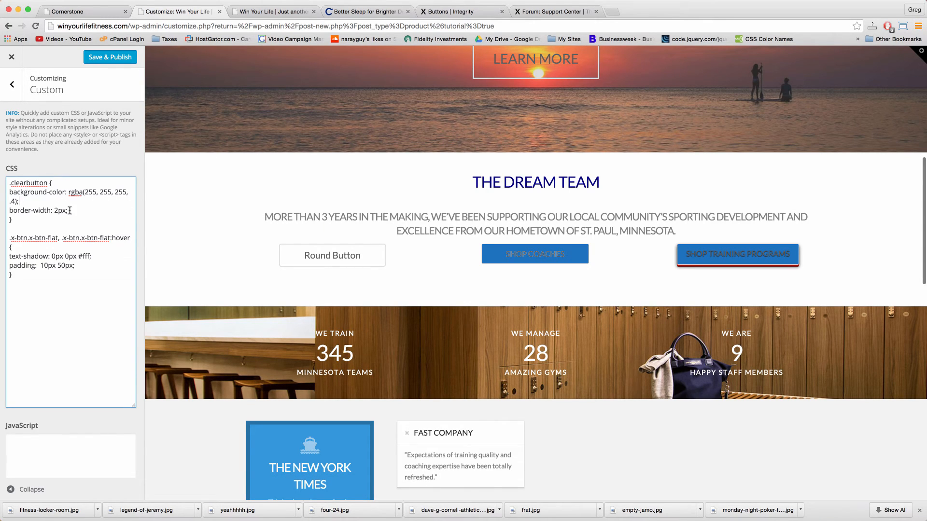
Delete the border-width declaration from the .clearbutton rule in the custom CSS.
{"action": "left_click_drag", "start_coordinate": [69, 211], "coordinate": [15, 208]}
{"action": "key", "text": "BackSpace"}
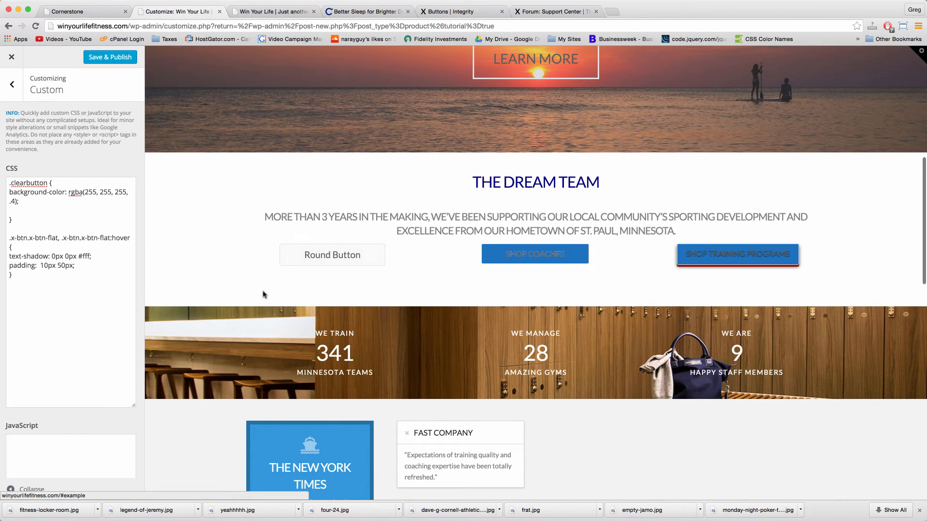
Restore the border-width: 2px declaration in the .clearbutton rule of the custom CSS.
{"action": "left_click", "coordinate": [45, 211]}
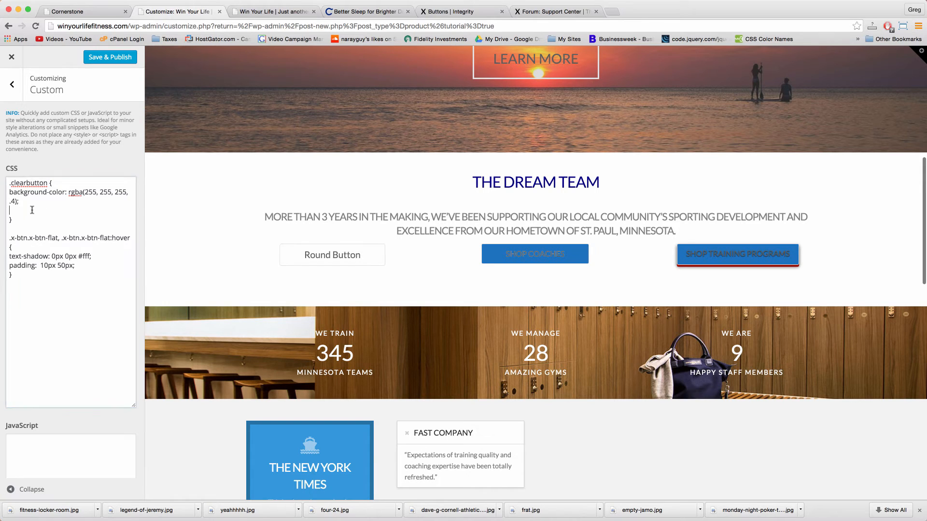
{"action": "key", "text": "super+z"}
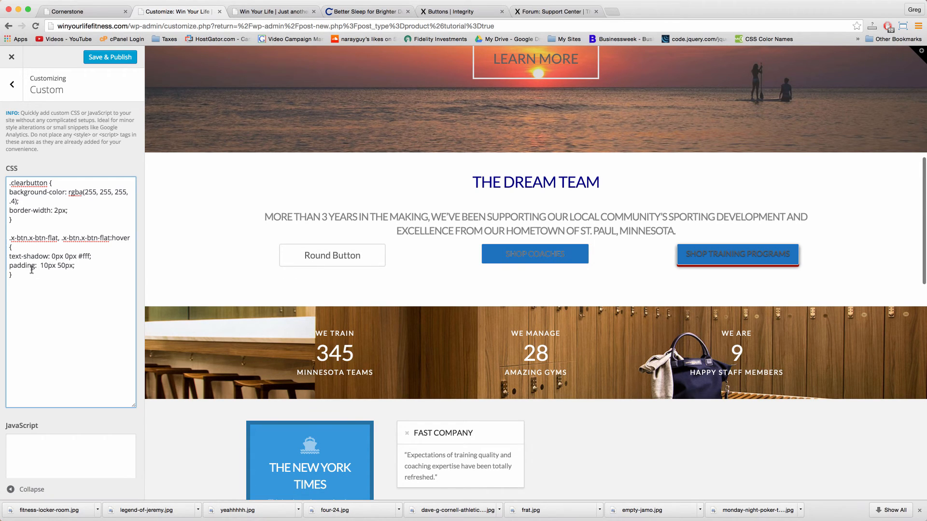
Try removing the text-shadow declaration from the .x-btn-flat rule, and put text-shadow: 0px 0px #fff back.
{"action": "left_click_drag", "start_coordinate": [92, 257], "coordinate": [5, 257]}
{"action": "key", "text": "super+c"}
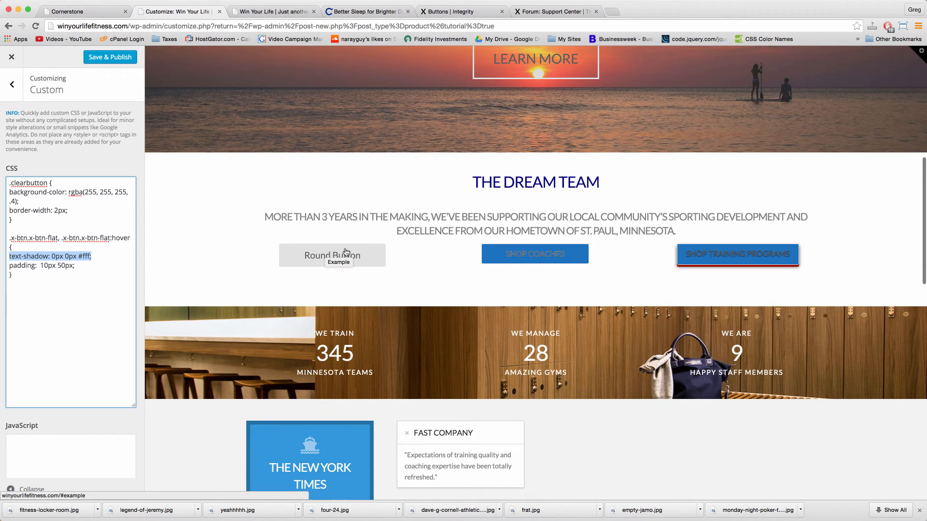
{"action": "key", "text": "BackSpace"}
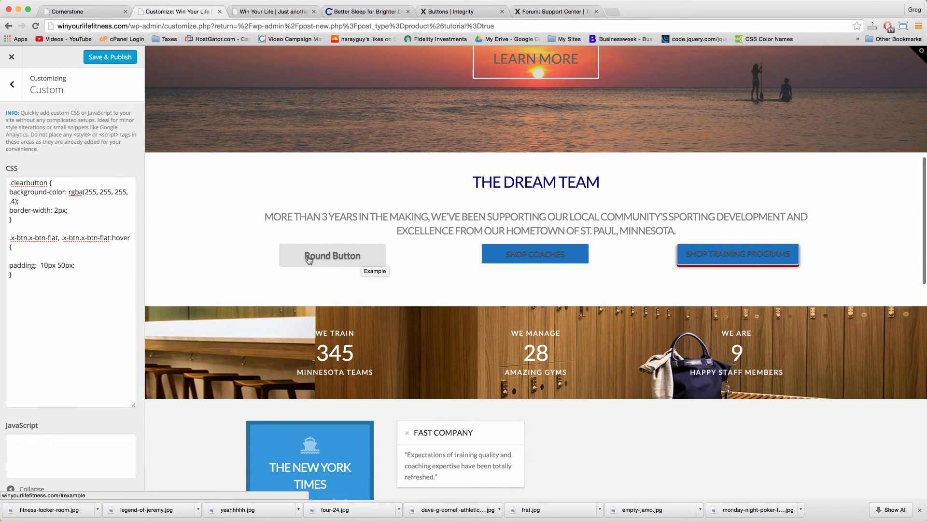
{"action": "left_click", "coordinate": [20, 252]}
{"action": "key", "text": "super+v"}
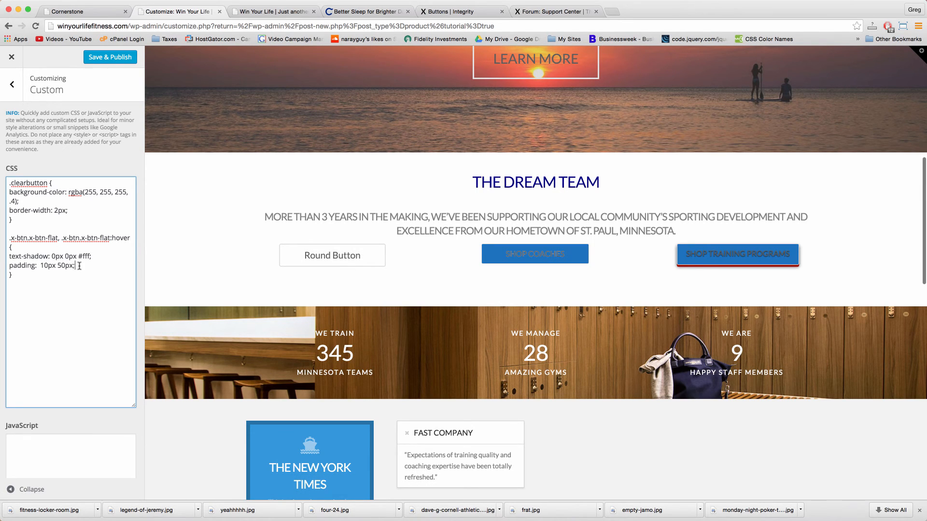
Try removing the padding declaration from the .x-btn-flat rule, and put padding: 10px 50px back.
{"action": "left_click_drag", "start_coordinate": [80, 266], "coordinate": [13, 265]}
{"action": "key", "text": "BackSpace"}
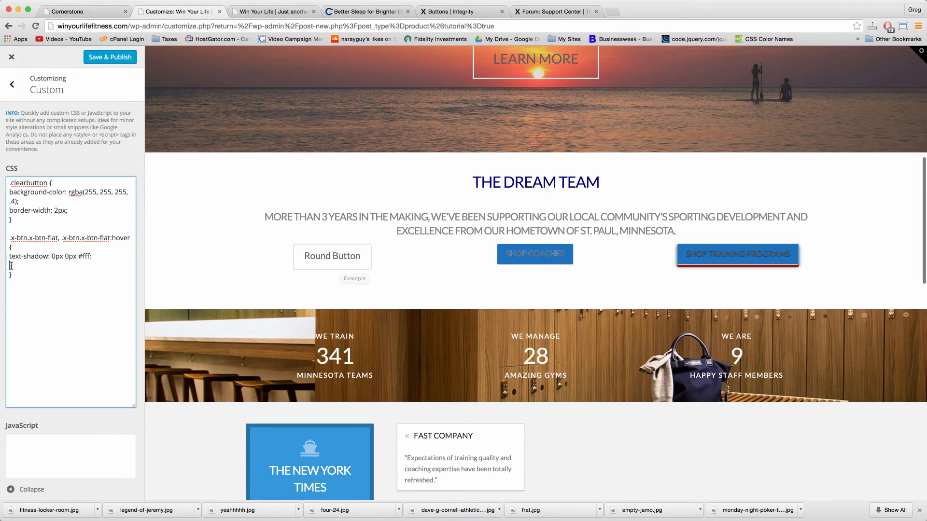
{"action": "type", "text": "padding:  10px 50px;"}
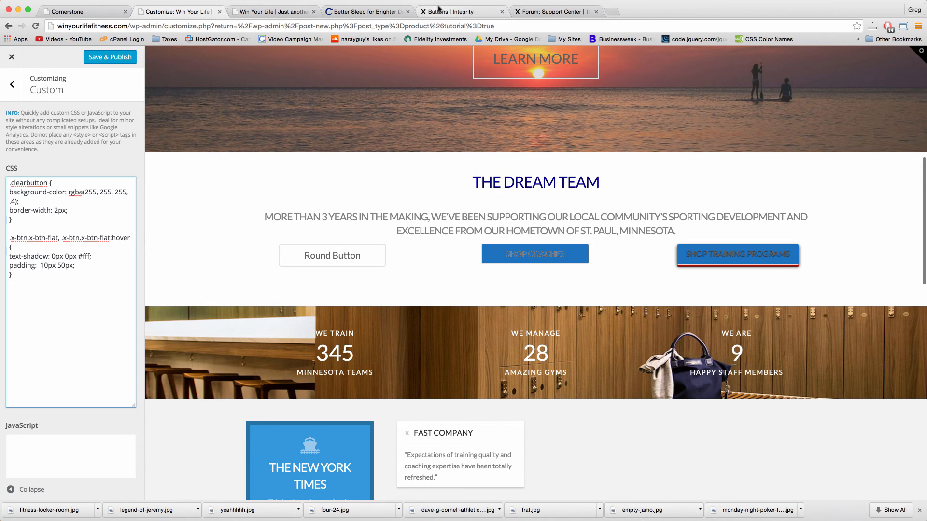
Examine the regular-size flat button shortcode on the Integrity Buttons demo page and compare it with the custom CSS in the Customizer.
{"action": "left_click", "coordinate": [439, 11]}
{"action": "scroll", "coordinate": [348, 260], "scroll_direction": "down", "scroll_amount": 2}
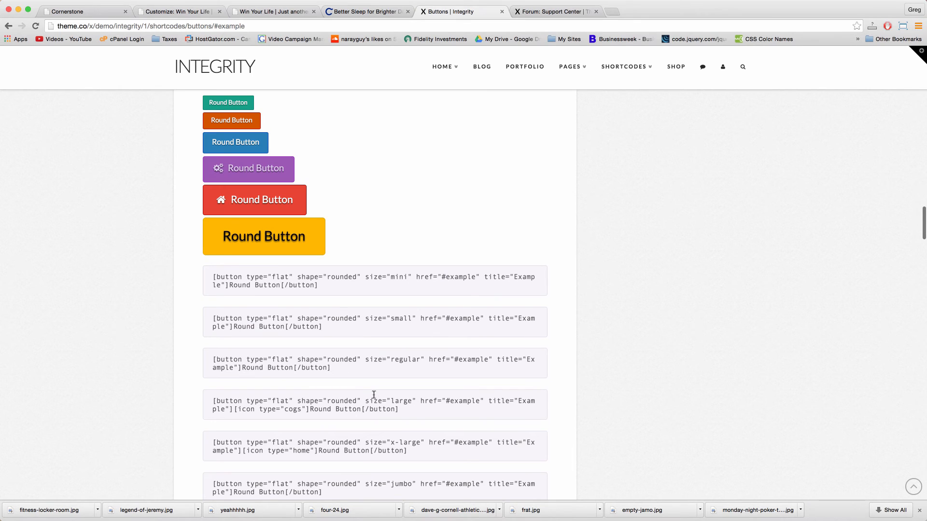
{"action": "triple_click", "coordinate": [342, 373]}
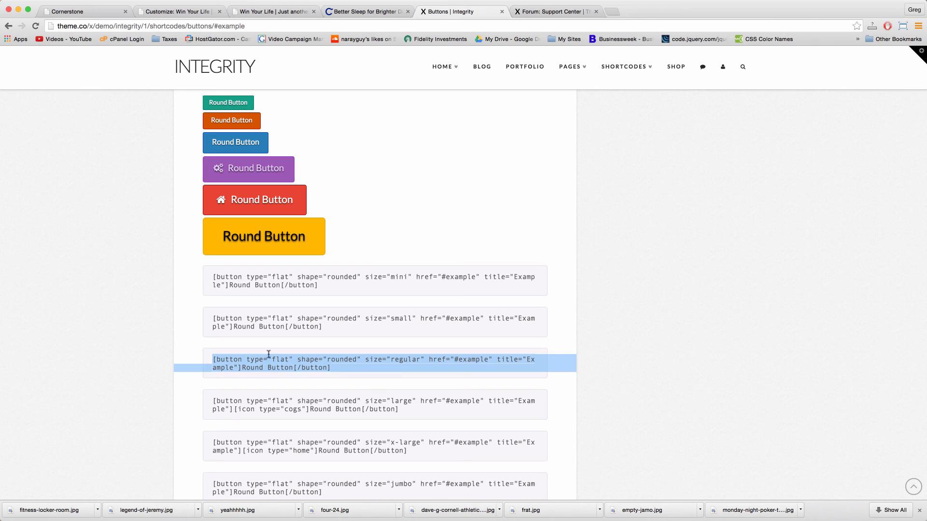
{"action": "left_click", "coordinate": [288, 368]}
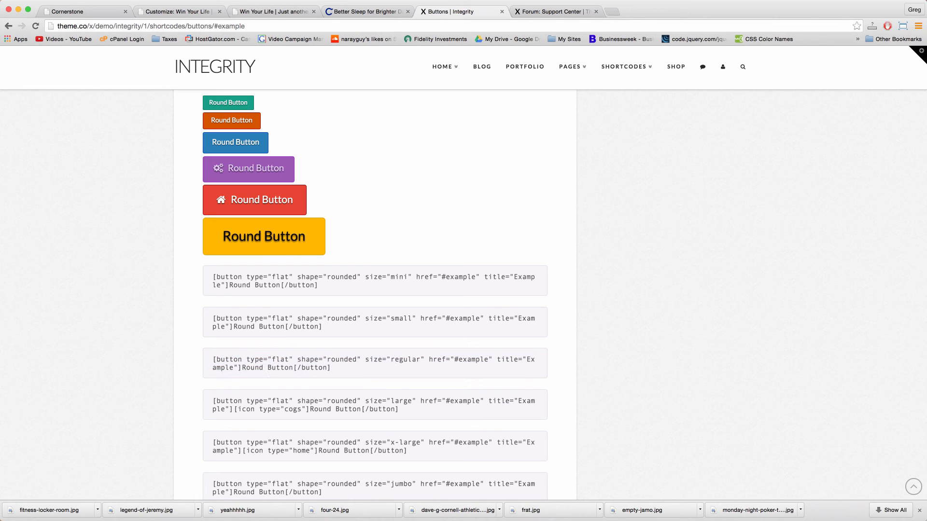
{"action": "left_click", "coordinate": [200, 12]}
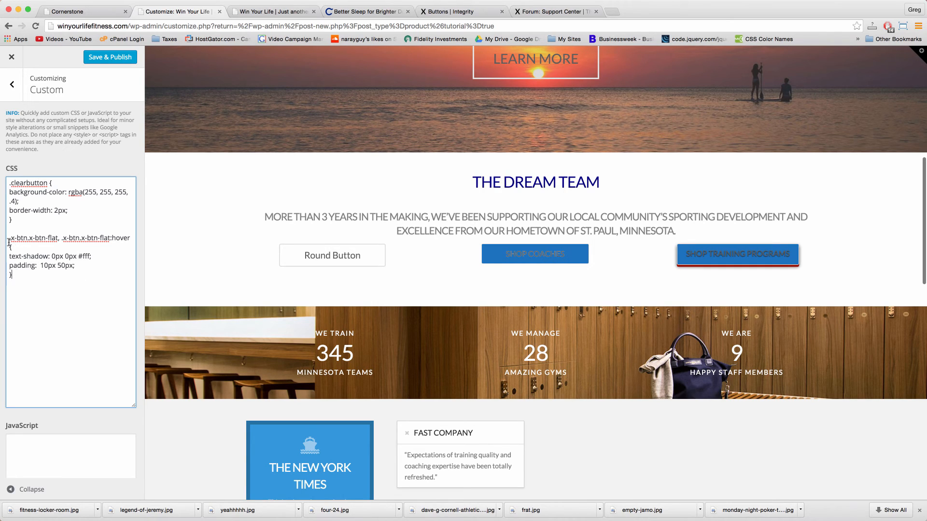
{"action": "left_click", "coordinate": [70, 267]}
Switch to Cornerstone and reopen Block Grid Item 1 to review its button shortcode with the clearbutton class.
{"action": "left_click", "coordinate": [94, 14]}
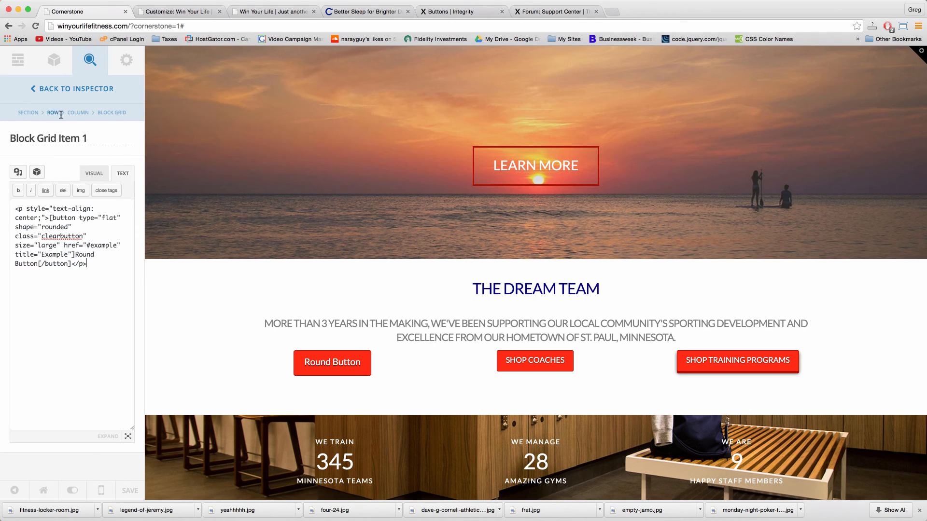
{"action": "left_click", "coordinate": [111, 113]}
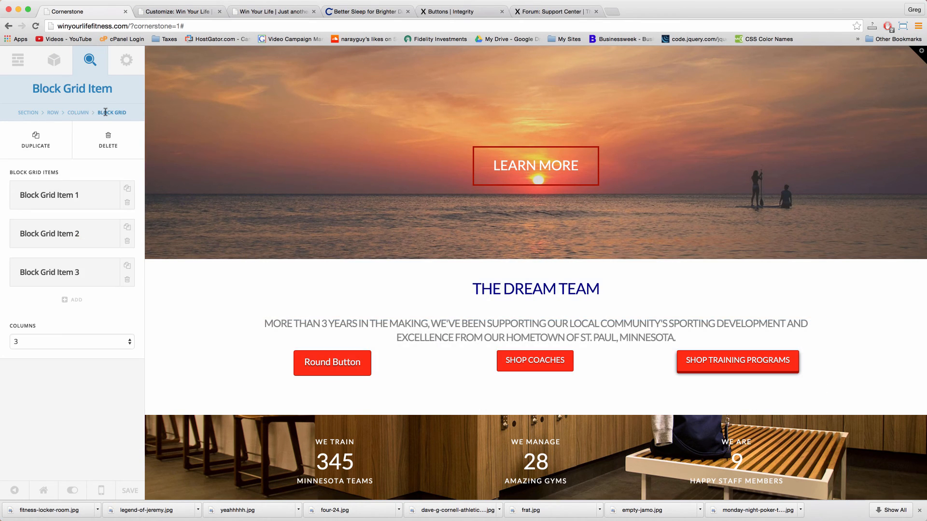
{"action": "left_click", "coordinate": [83, 198]}
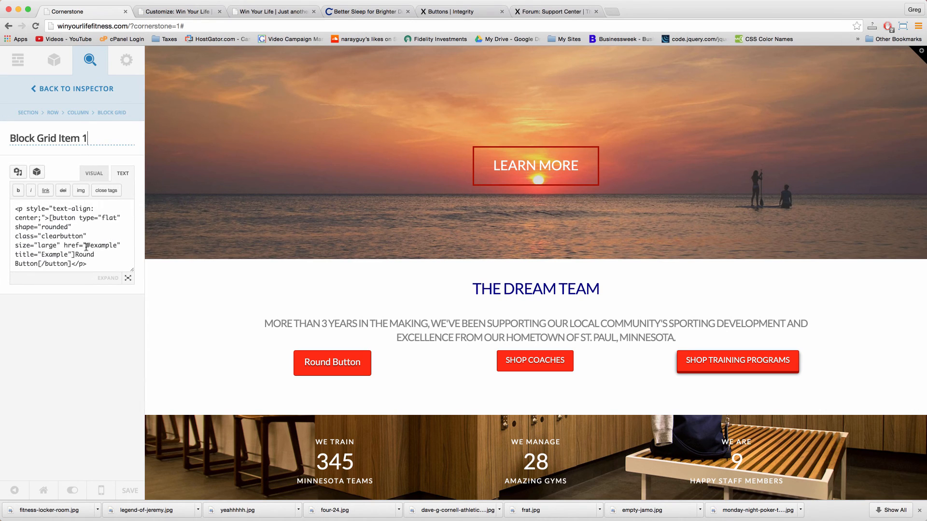
{"action": "scroll", "coordinate": [85, 247], "scroll_direction": "down", "scroll_amount": 1}
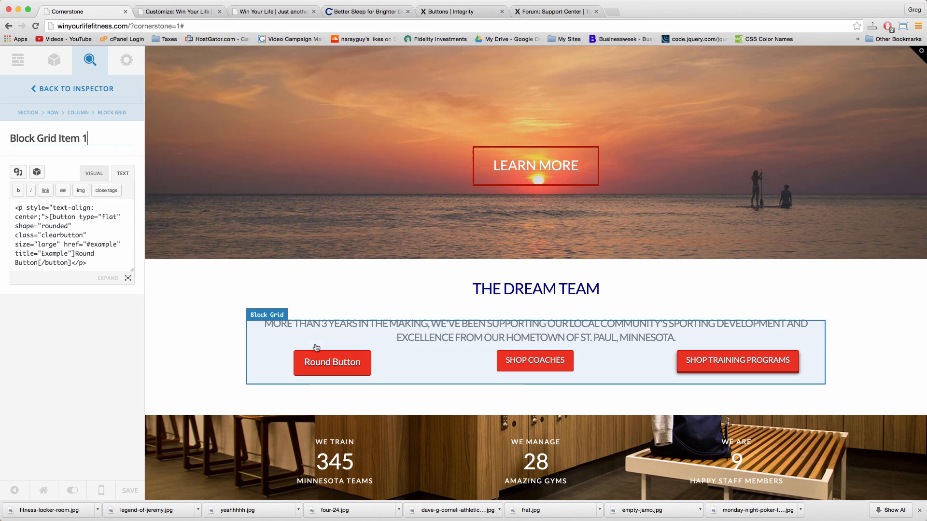
Return to the Customizer, check the buttons throughout the site preview, and save and publish the custom CSS.
{"action": "left_click", "coordinate": [169, 12]}
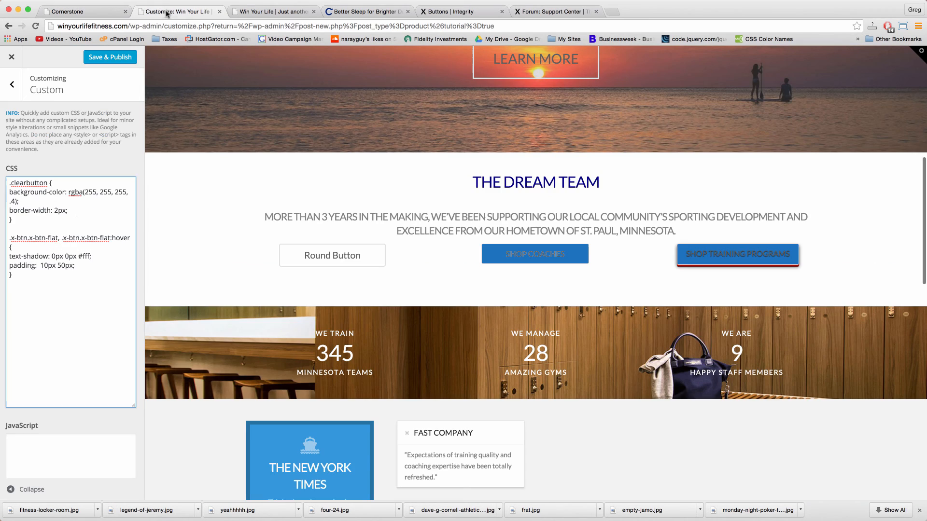
{"action": "left_click", "coordinate": [76, 214]}
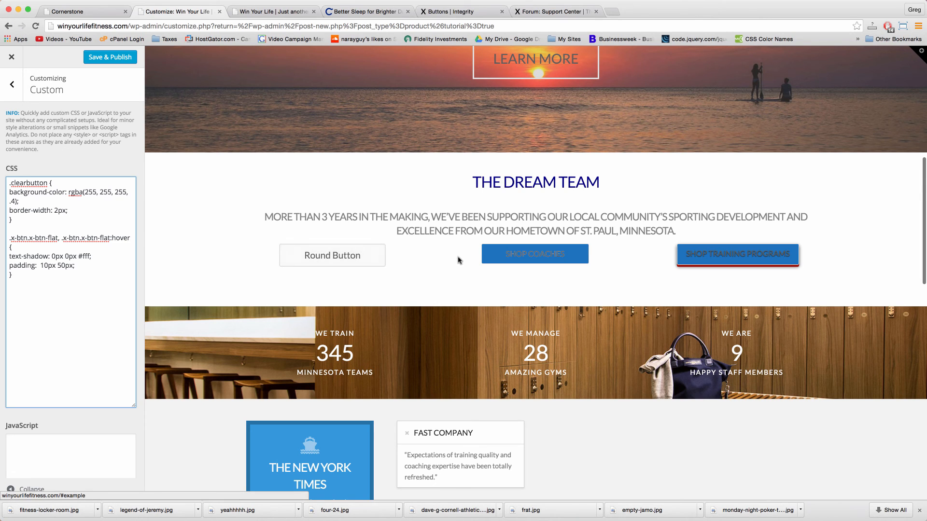
{"action": "scroll", "coordinate": [523, 260], "scroll_direction": "down", "scroll_amount": 1}
{"action": "scroll", "coordinate": [523, 260], "scroll_direction": "up", "scroll_amount": 5}
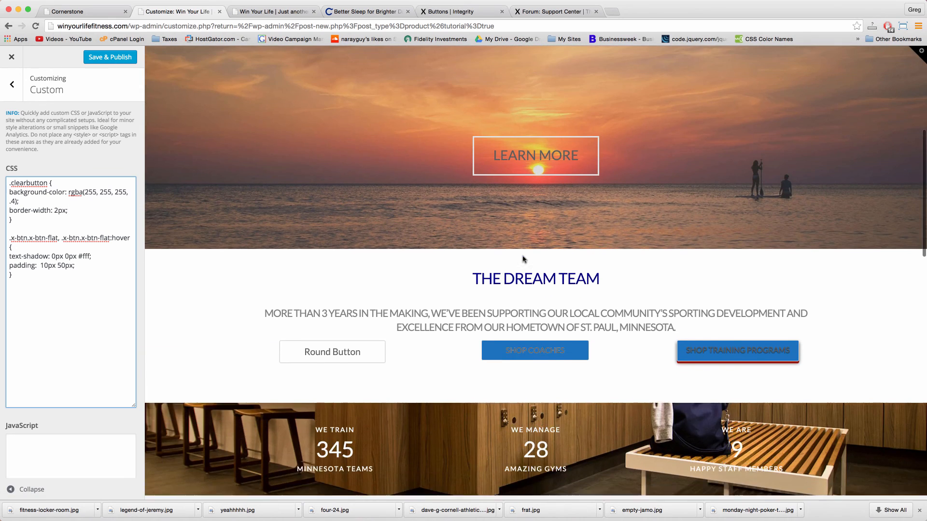
{"action": "scroll", "coordinate": [524, 259], "scroll_direction": "down", "scroll_amount": 3}
{"action": "scroll", "coordinate": [524, 259], "scroll_direction": "down", "scroll_amount": 4}
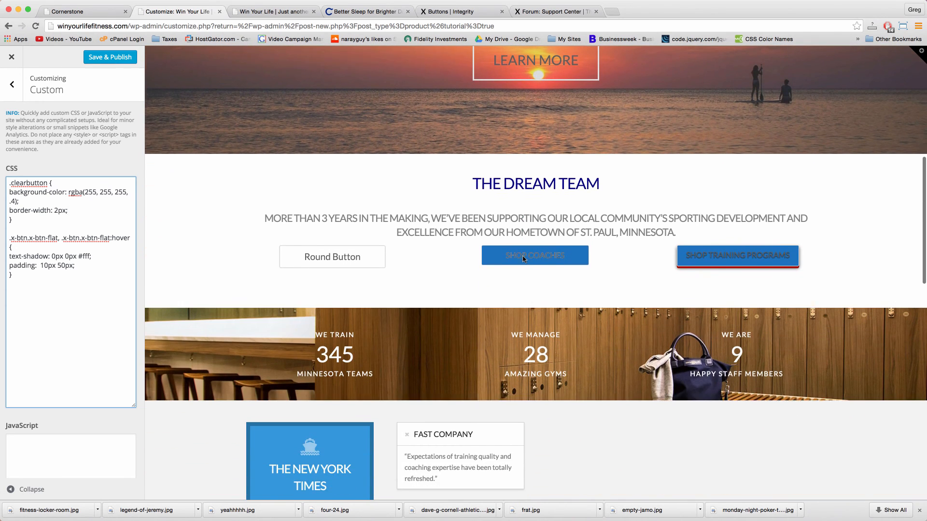
{"action": "scroll", "coordinate": [524, 259], "scroll_direction": "up", "scroll_amount": 1}
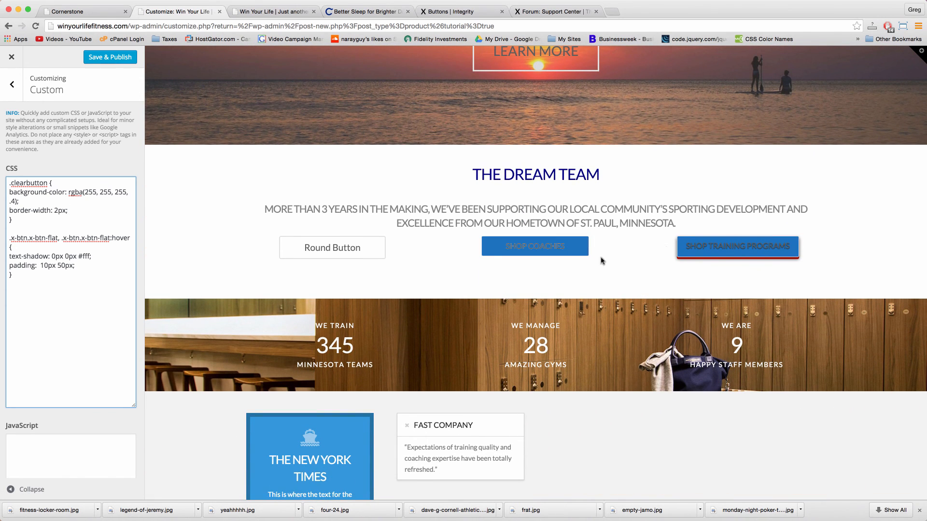
{"action": "scroll", "coordinate": [478, 256], "scroll_direction": "down", "scroll_amount": 4}
{"action": "scroll", "coordinate": [476, 255], "scroll_direction": "down", "scroll_amount": 10}
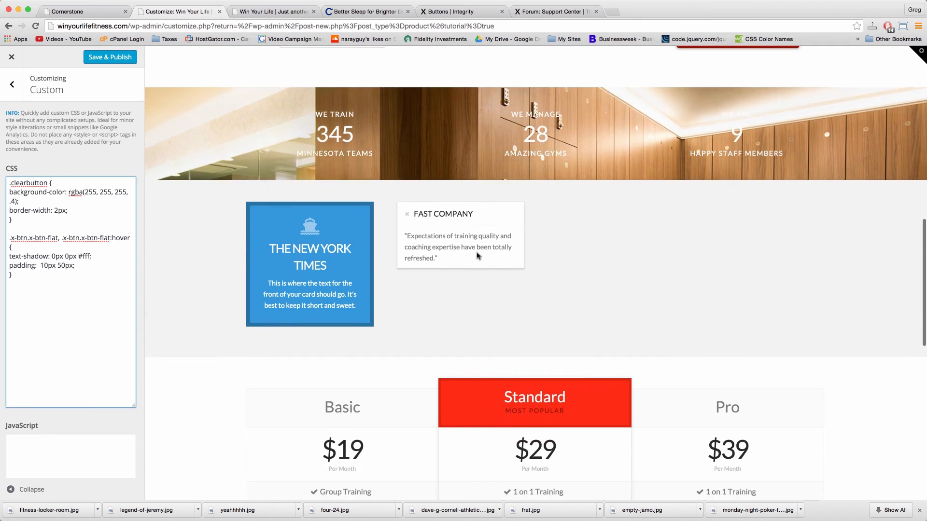
{"action": "left_click", "coordinate": [110, 57]}
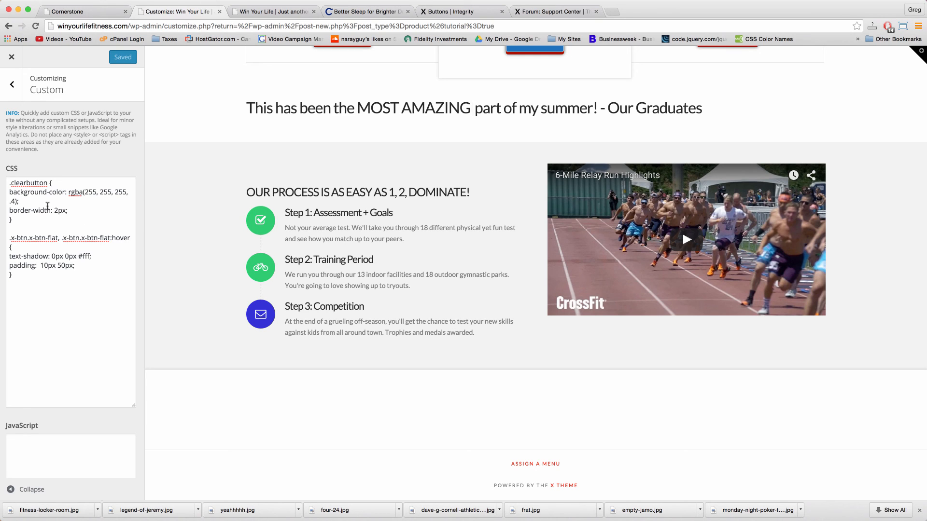
Review the .clearbutton rule's selector, background-color opacity and border-width in the custom CSS.
{"action": "left_click", "coordinate": [70, 207]}
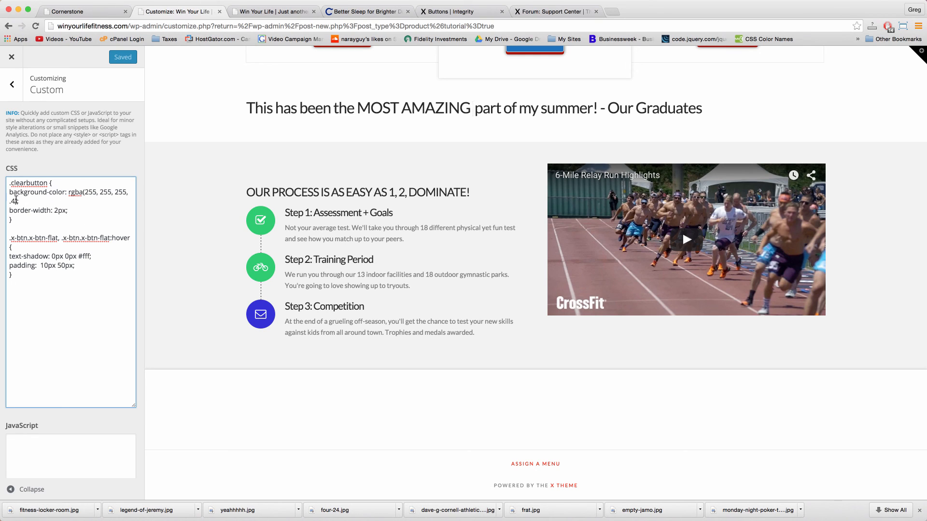
{"action": "double_click", "coordinate": [19, 201]}
{"action": "left_click", "coordinate": [49, 193]}
{"action": "double_click", "coordinate": [49, 183]}
{"action": "left_click", "coordinate": [82, 198]}
{"action": "left_click", "coordinate": [52, 211]}
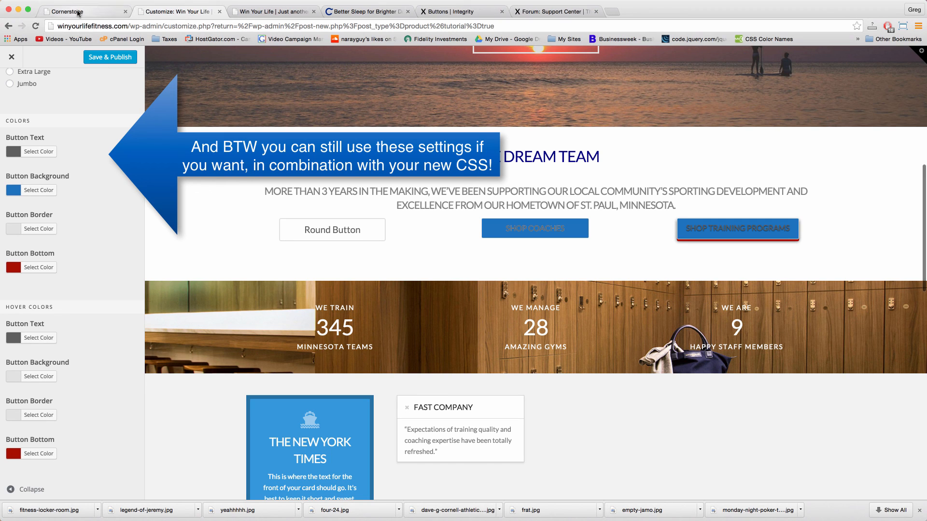
Revisit the shortcode examples on the Buttons demo page, and look over the Customizer's button color settings and site preview.
{"action": "left_click", "coordinate": [448, 13]}
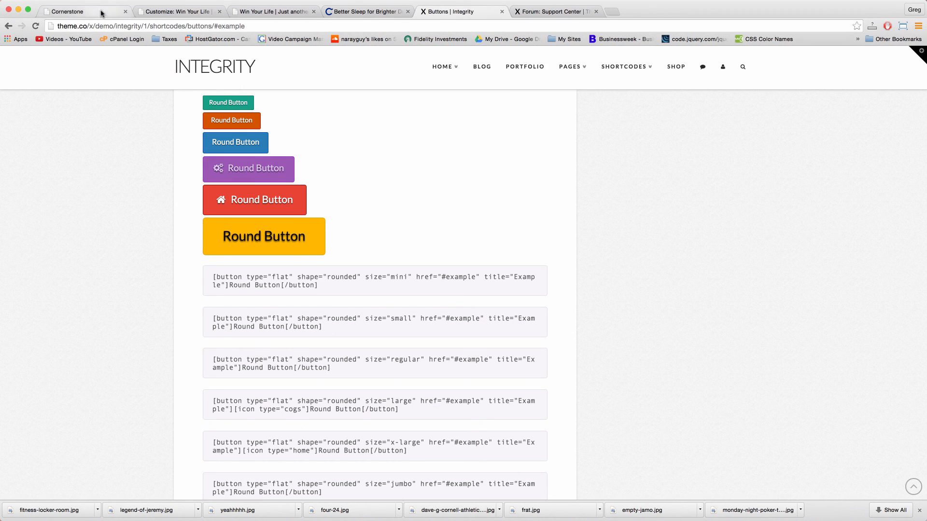
{"action": "left_click", "coordinate": [170, 12]}
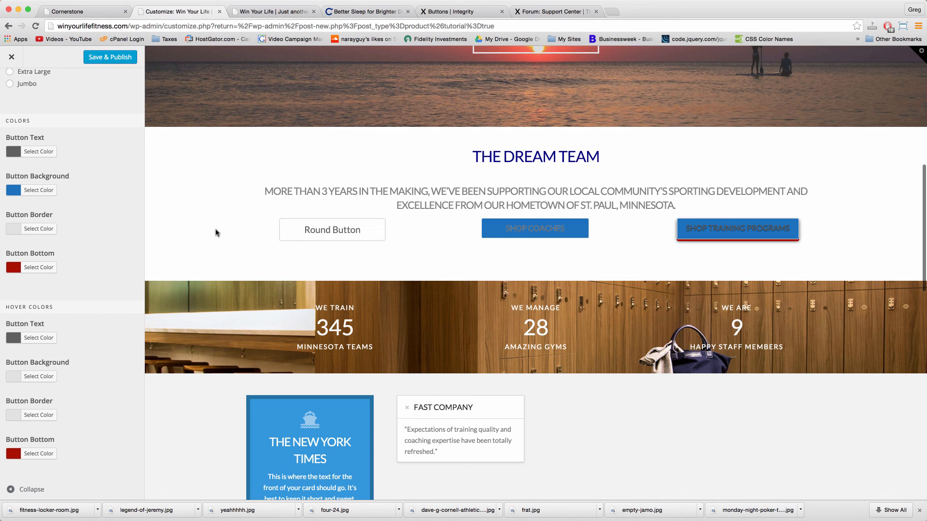
{"action": "scroll", "coordinate": [215, 232], "scroll_direction": "down", "scroll_amount": 5}
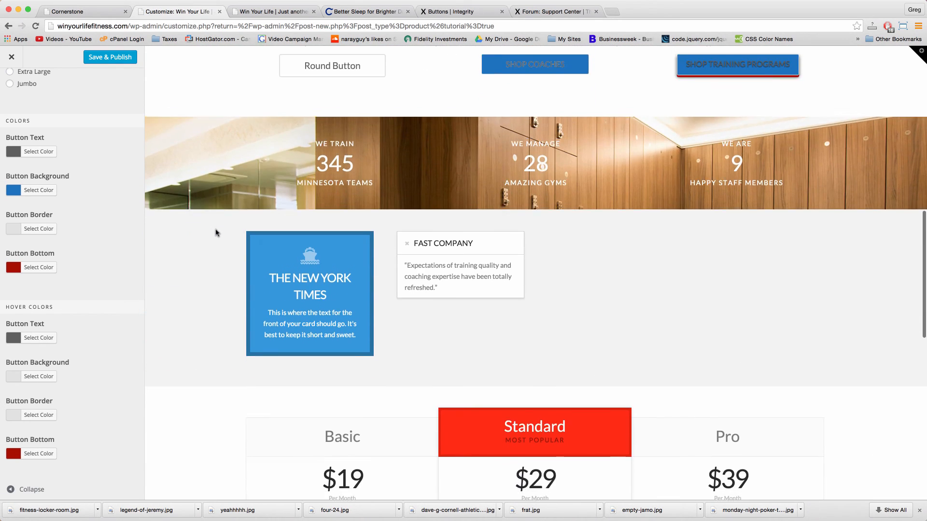
{"action": "scroll", "coordinate": [215, 233], "scroll_direction": "up", "scroll_amount": 5}
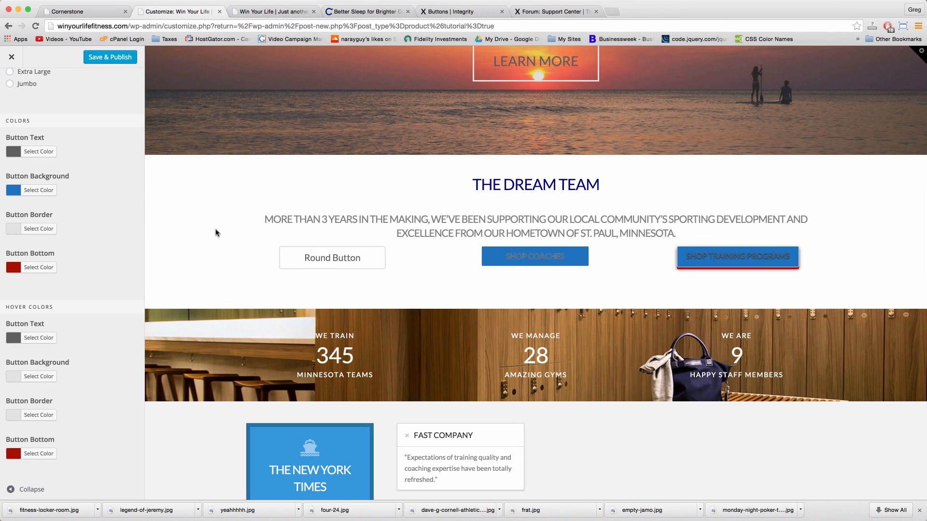